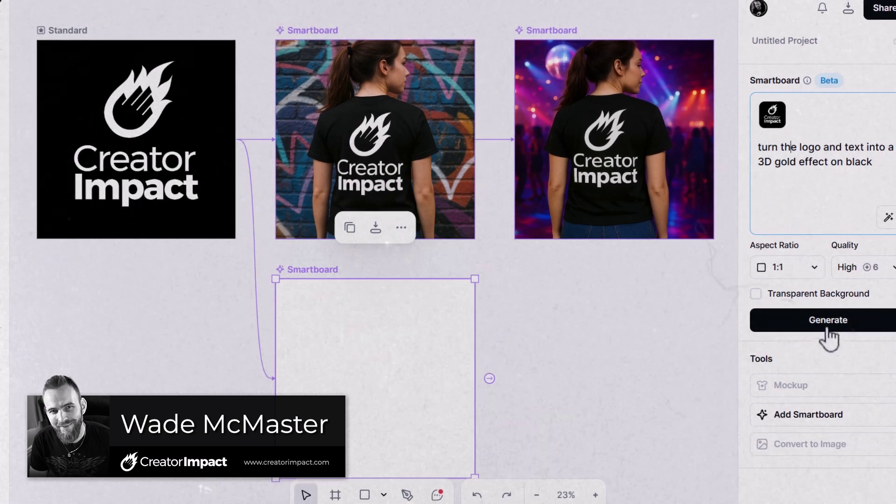
# - Generate the 3D gold Creator Impact logo, then pan down through the LET'S GO smartboards
pyautogui.click(826, 321)
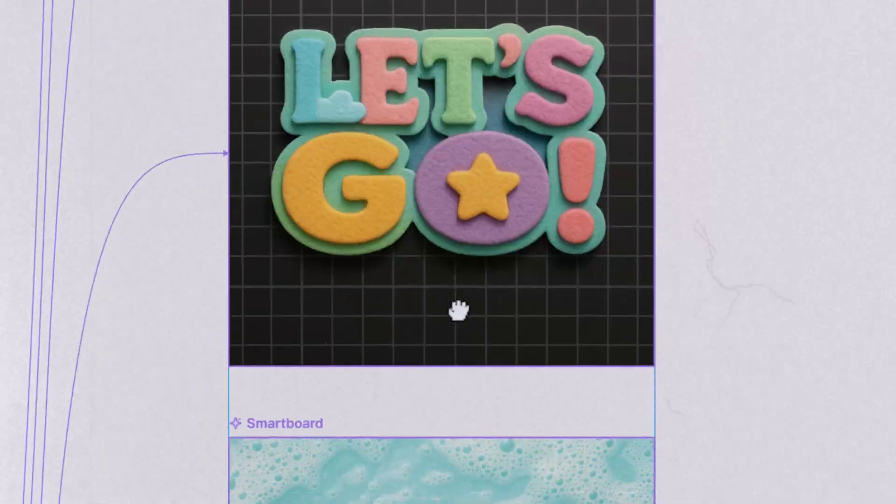
pyautogui.moveTo(457, 310); pyautogui.dragTo(457, 168)
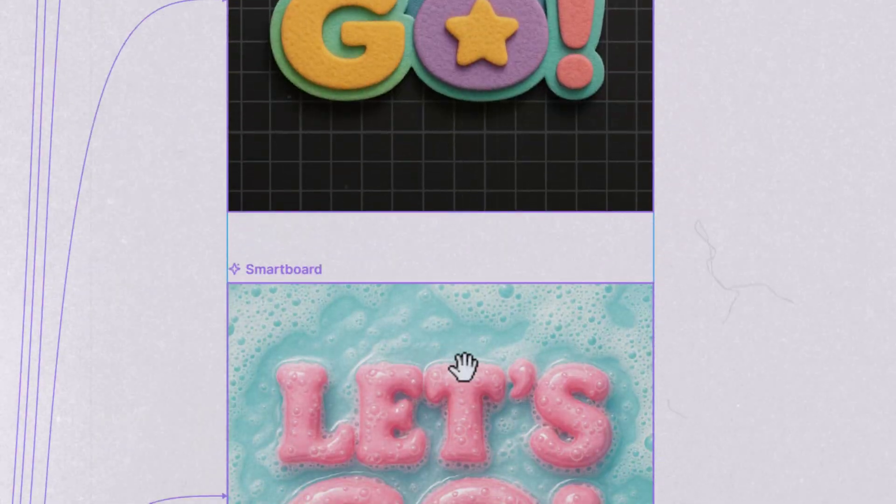
pyautogui.moveTo(493, 502); pyautogui.dragTo(496, 184)
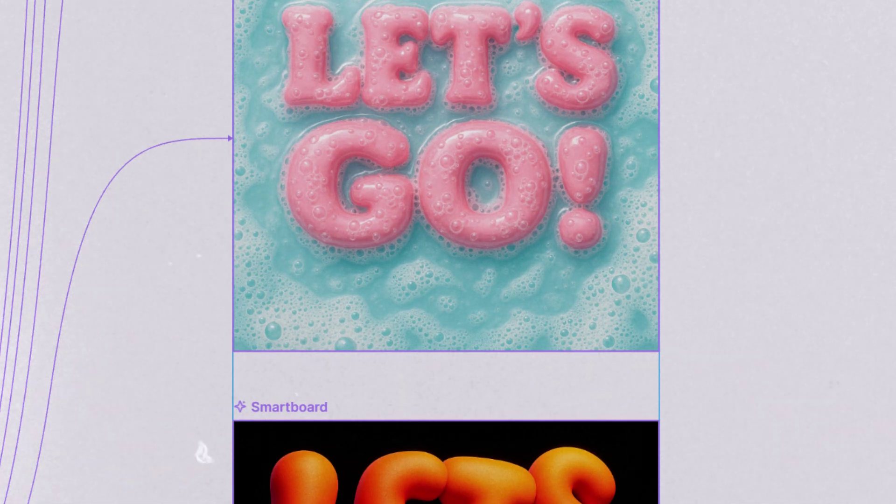
pyautogui.moveTo(202, 453); pyautogui.dragTo(208, 426)
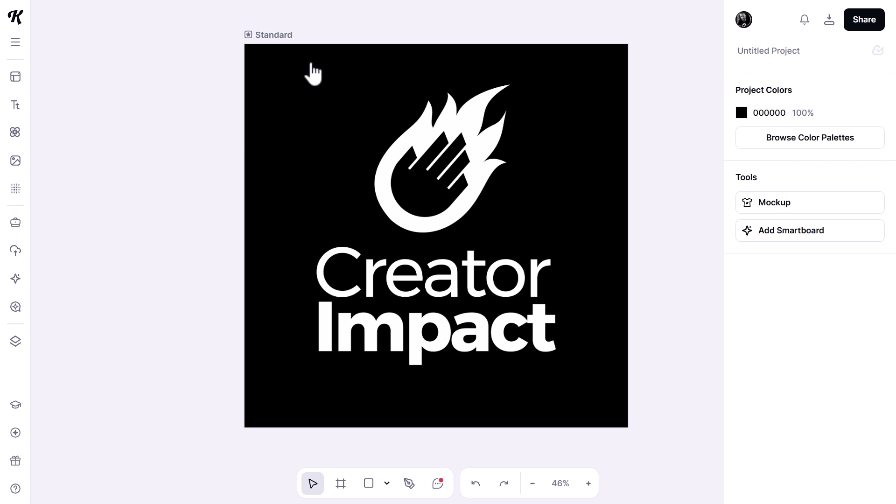
# - Create a blank 1200×1200 smartboard linked from the Creator Impact logo board and select it
pyautogui.click(271, 35)
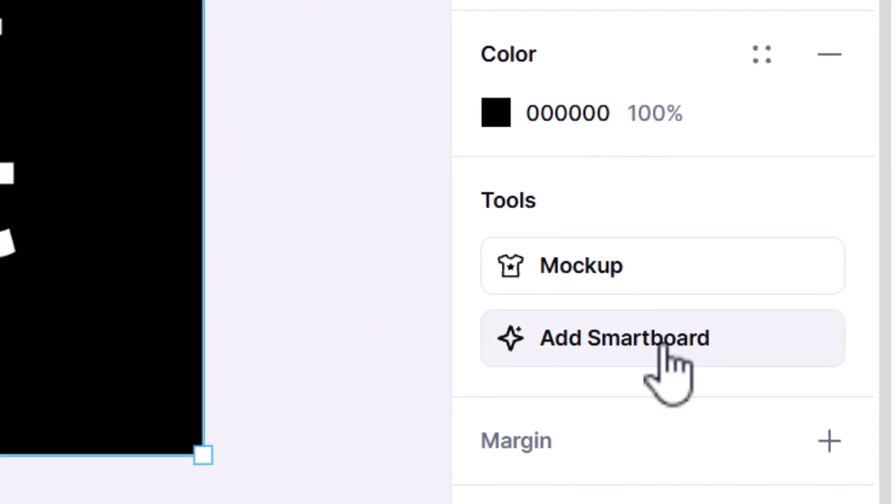
pyautogui.click(666, 346)
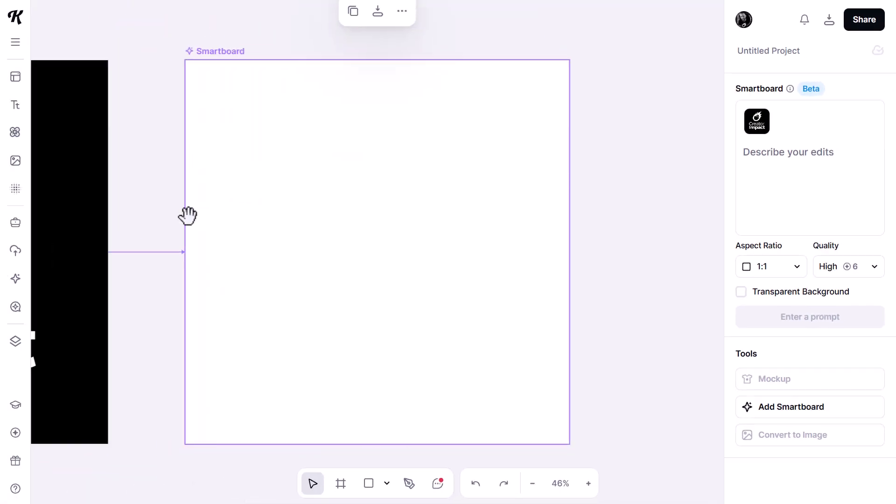
pyautogui.moveTo(186, 214); pyautogui.dragTo(405, 220)
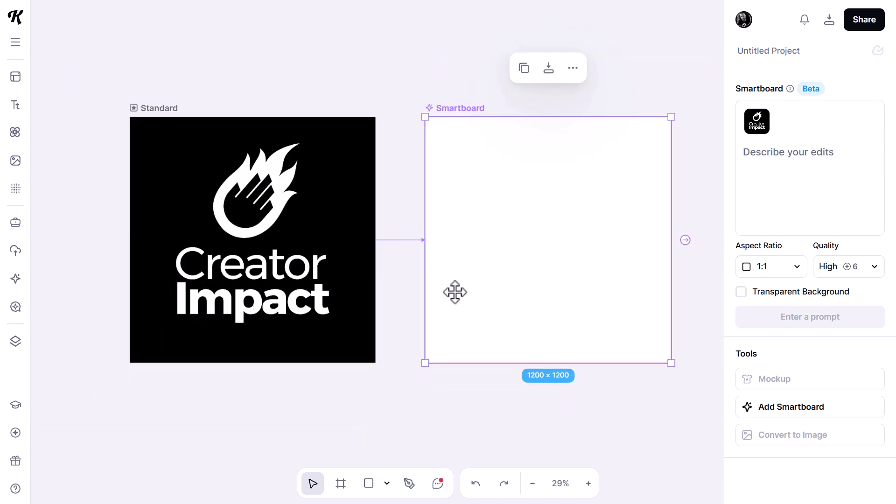
pyautogui.press('Escape')
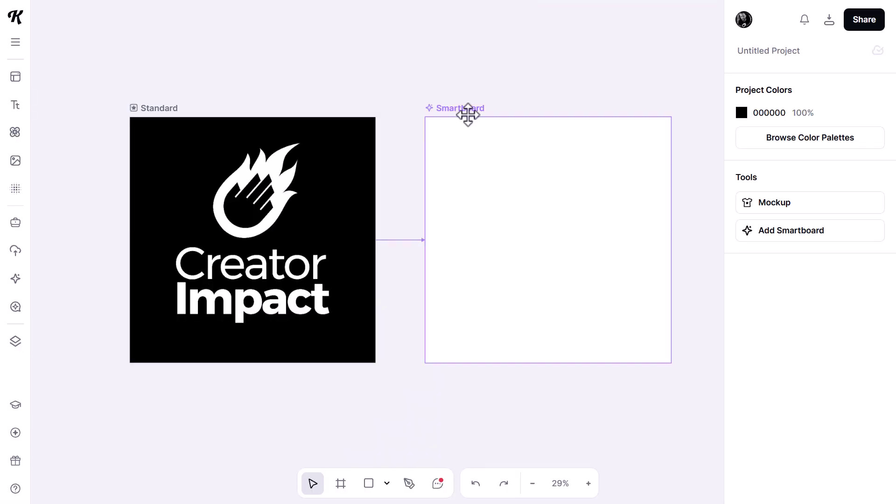
pyautogui.click(466, 114)
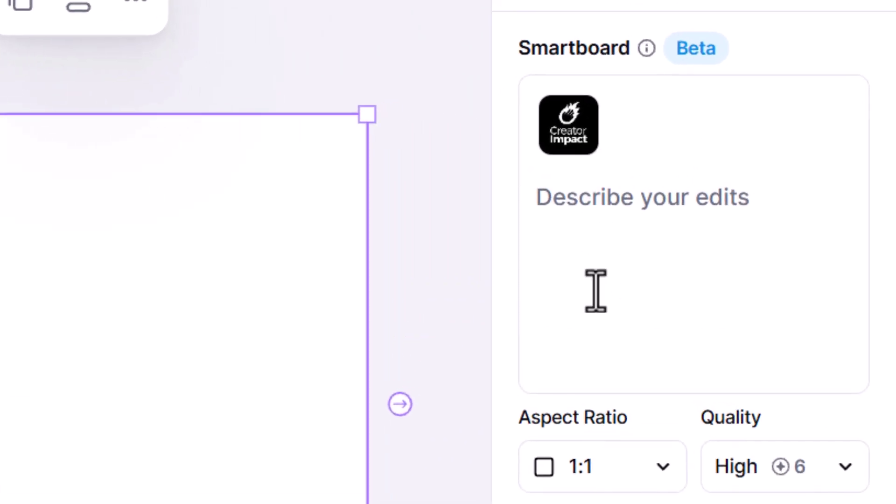
# - Generate a mockup of a young woman in a black Creator Impact t-shirt, city behind her
pyautogui.click(586, 213)
pyautogui.write('can you pop this logo onto the back of a black t-shirt, being worn by a young woman, mock up style, city in the background')
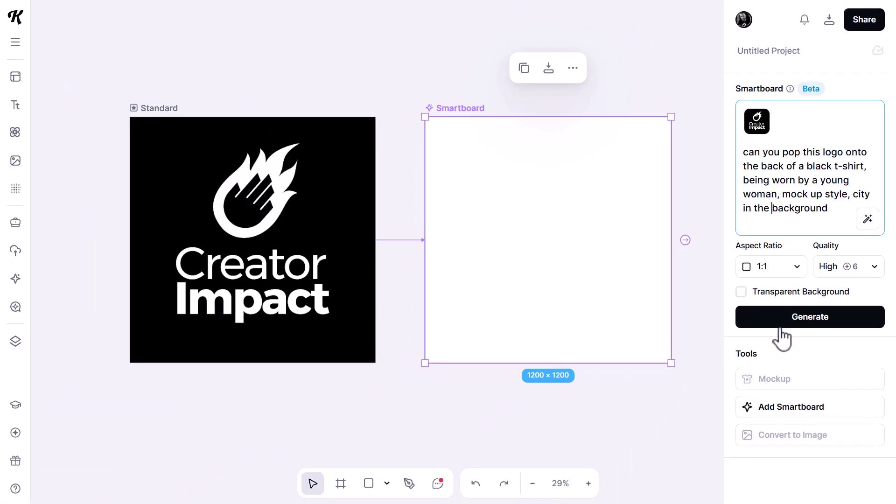
pyautogui.click(780, 326)
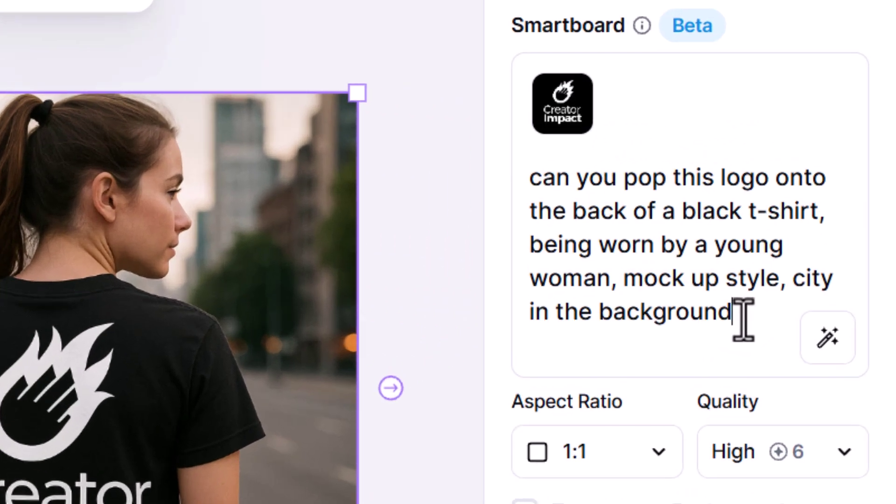
# - Regenerate the mockup with a 'graffiti art brick wall in the background' and convert it to an image
pyautogui.click(831, 211)
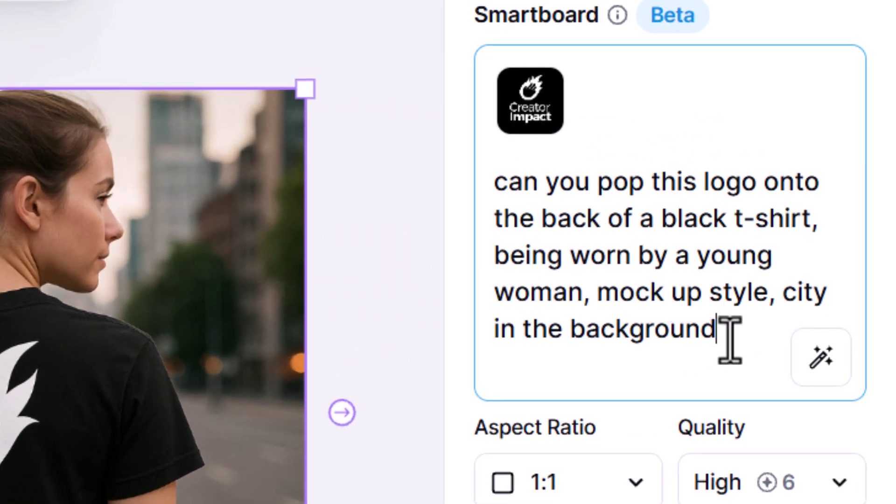
pyautogui.keyDown('shift'); pyautogui.click(784, 299); pyautogui.keyUp('shift')
pyautogui.write('graffiti art brick wall in the background')
pyautogui.moveTo(496, 330); pyautogui.dragTo(720, 366)
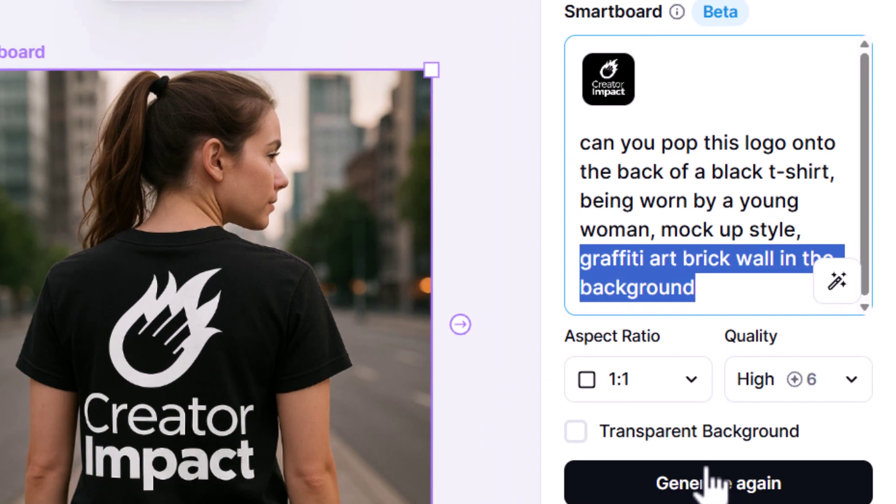
pyautogui.click(791, 413)
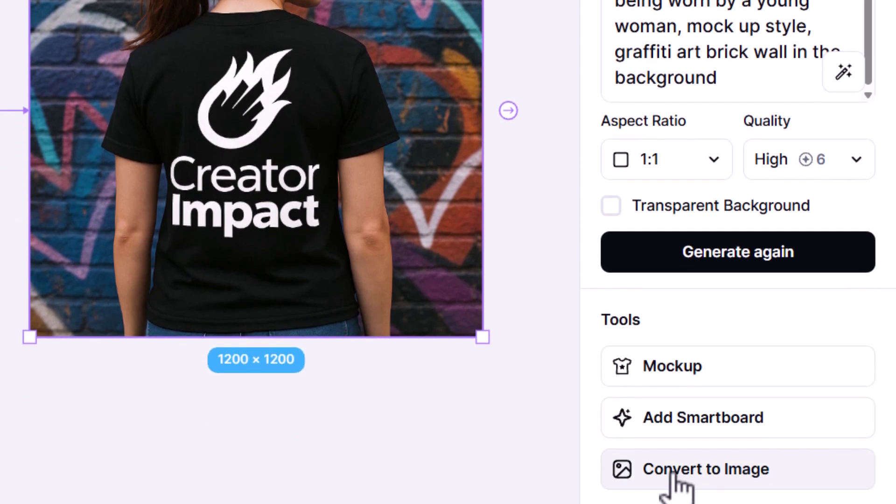
pyautogui.click(731, 471)
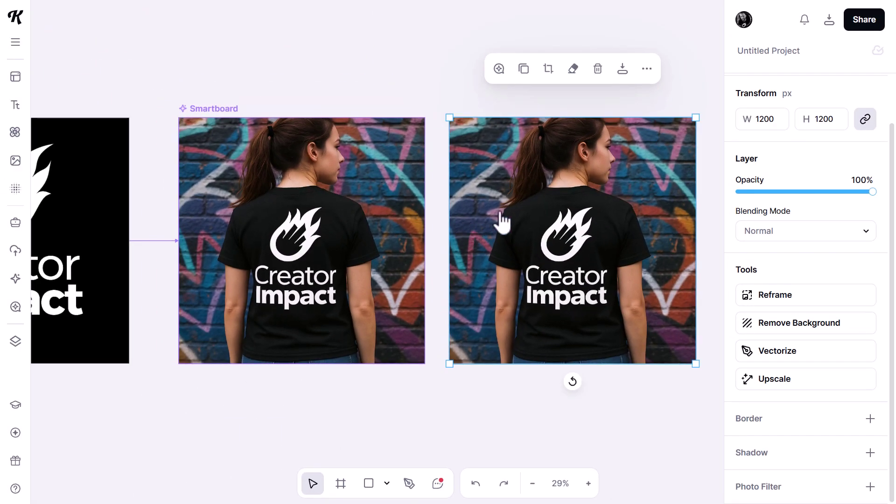
pyautogui.moveTo(502, 222); pyautogui.dragTo(186, 382)
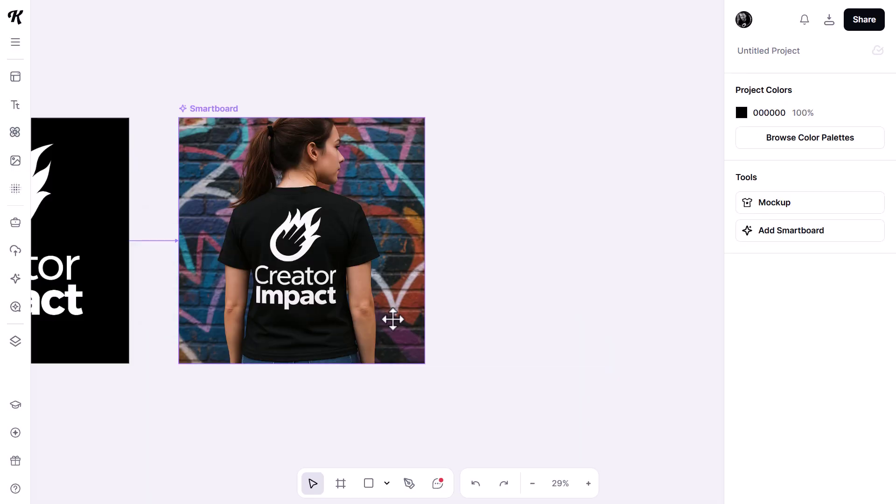
# - Add a linked smartboard from the graffiti mockup prompted 'change the background to a disco' and generate it
pyautogui.click(235, 105)
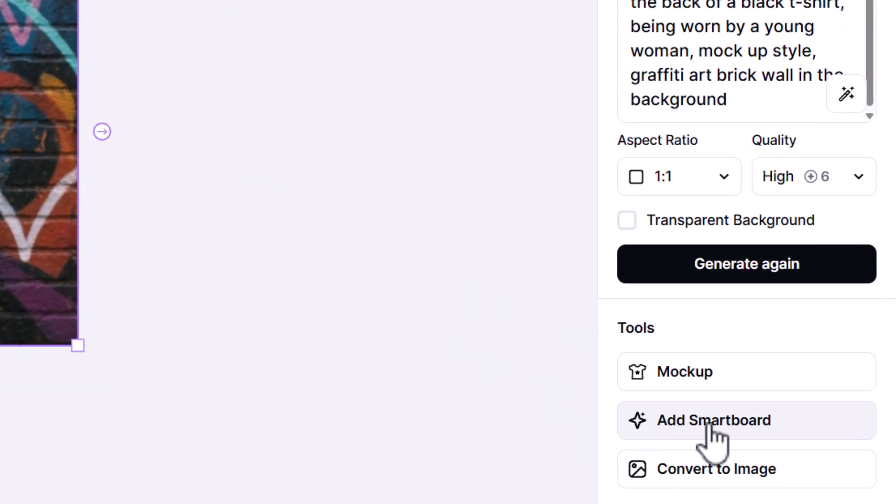
pyautogui.click(729, 425)
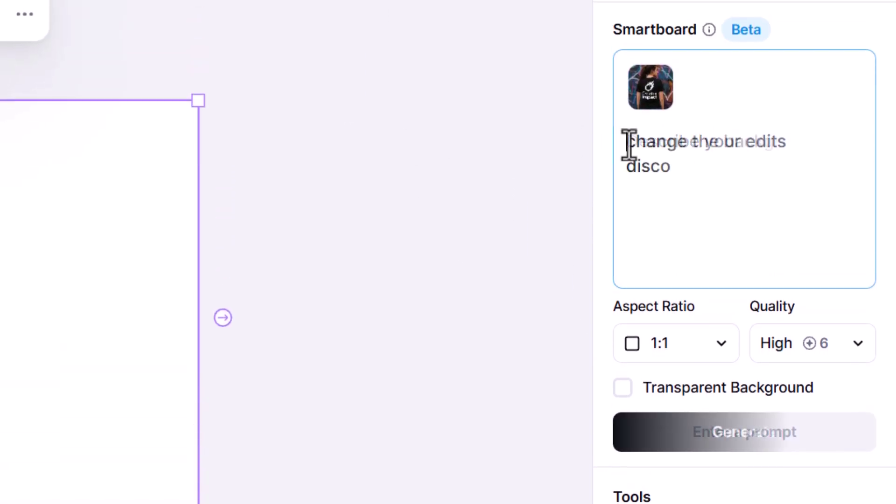
pyautogui.click(700, 179)
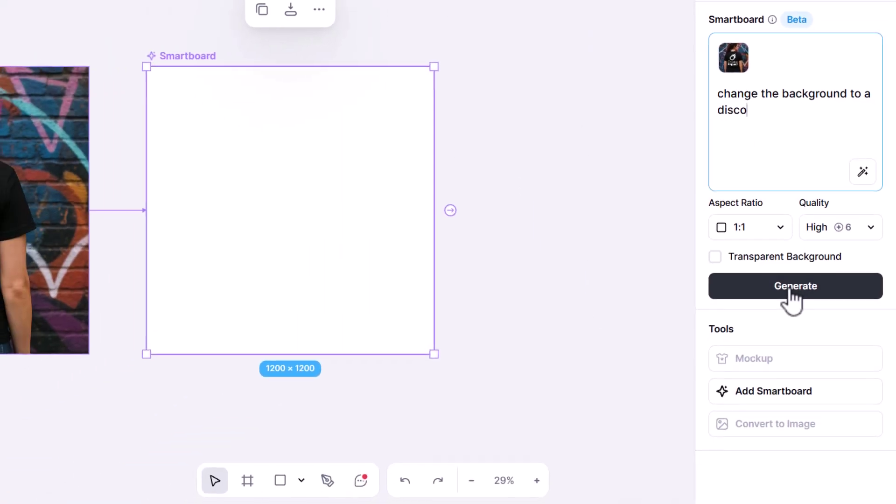
pyautogui.click(744, 439)
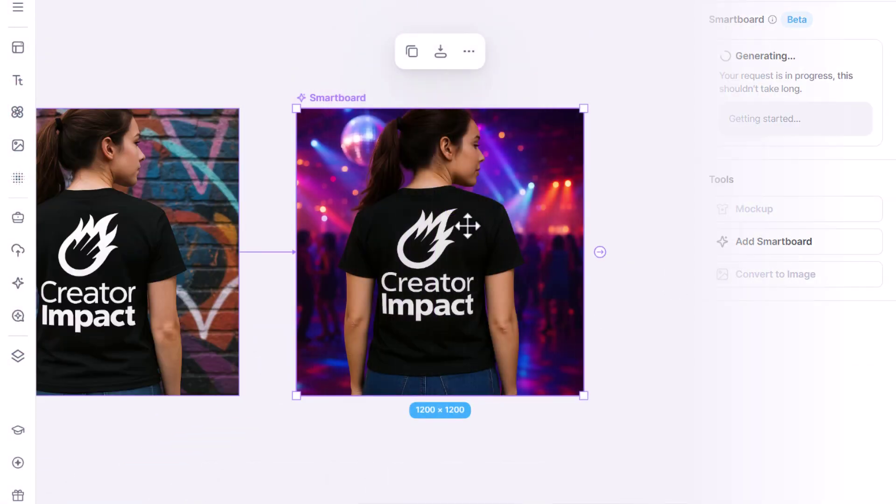
pyautogui.scroll(-2, 468, 226)
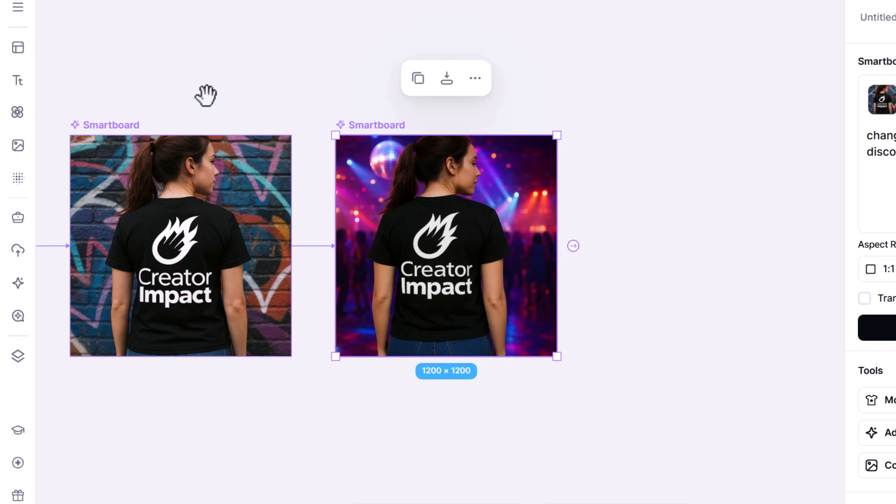
pyautogui.moveTo(206, 96); pyautogui.dragTo(450, 106)
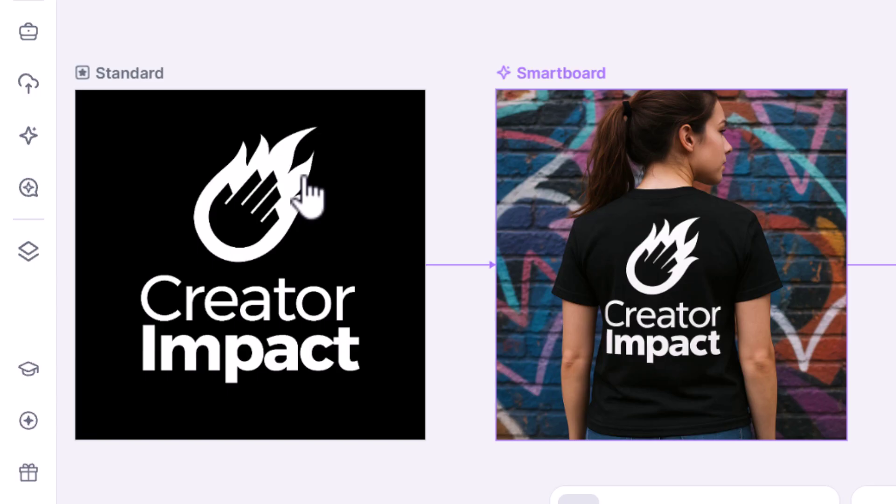
# - Create a new smartboard from the Standard Creator Impact logo board
pyautogui.click(163, 304)
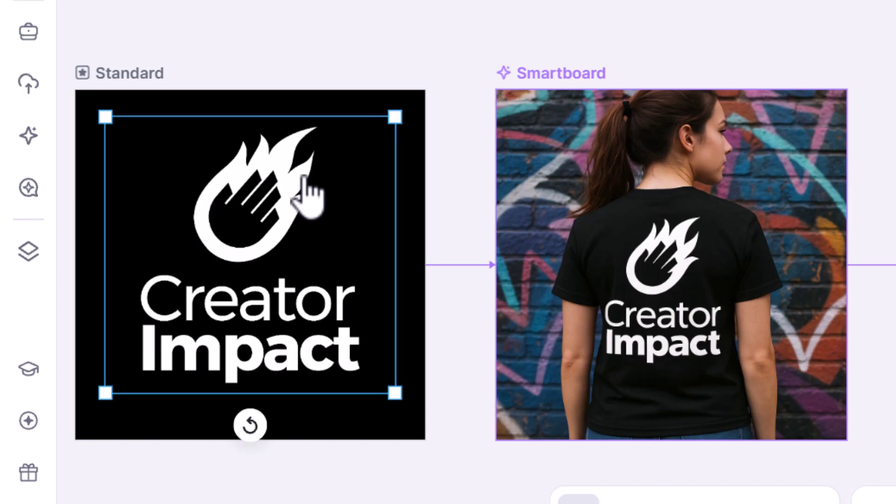
pyautogui.press('Escape')
pyautogui.click(124, 73)
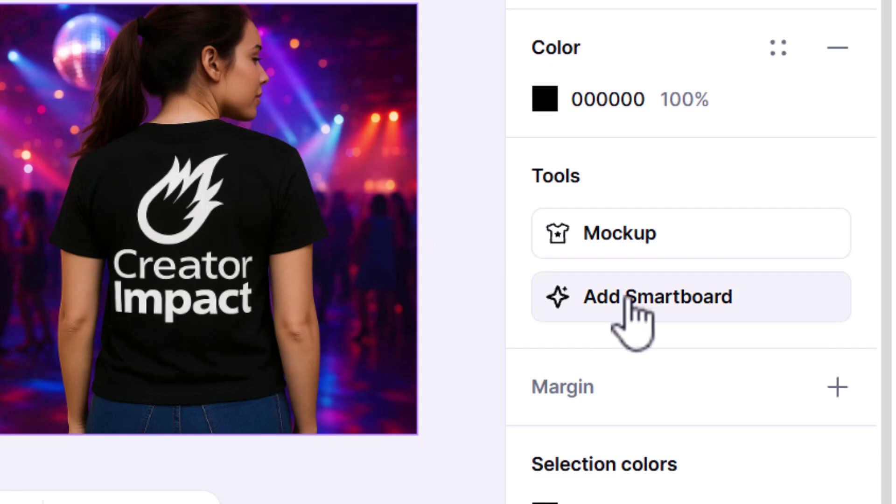
pyautogui.click(627, 297)
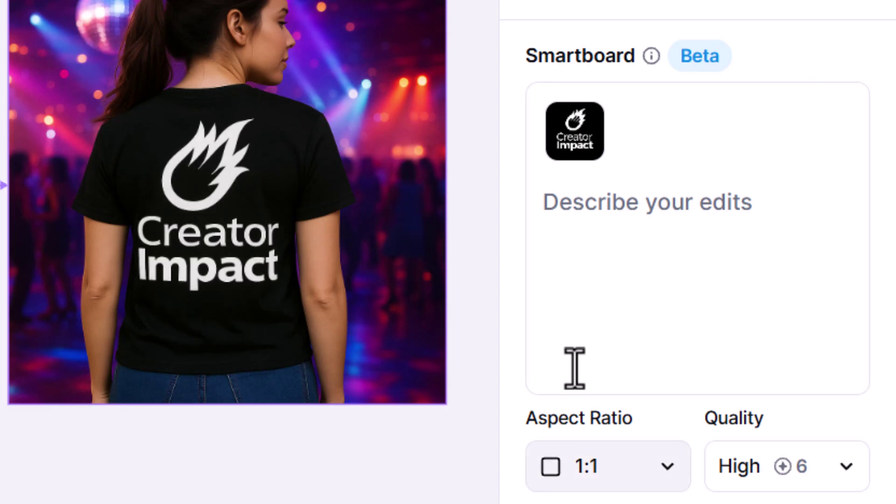
# - Generate the 3D gold logo from the pasted prompt, then attach a blank linked smartboard
pyautogui.click(767, 158)
pyautogui.write('turn the logo and text into a 3D gold effect on black')
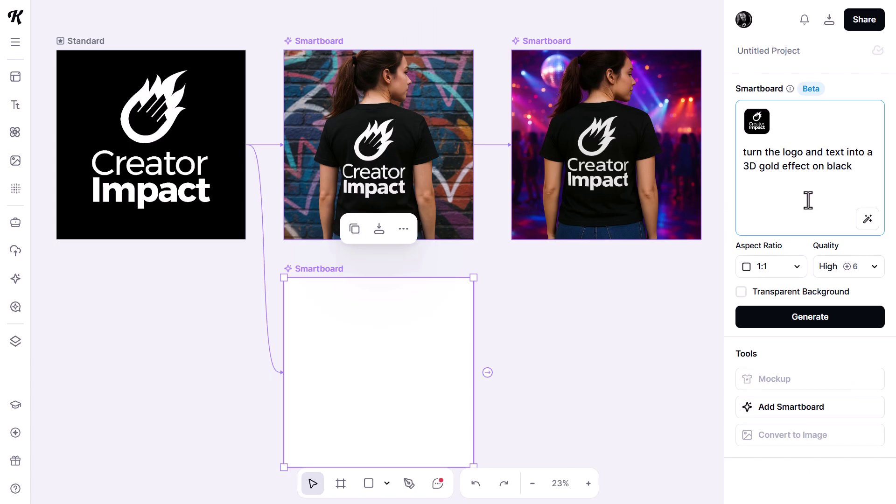
pyautogui.click(810, 323)
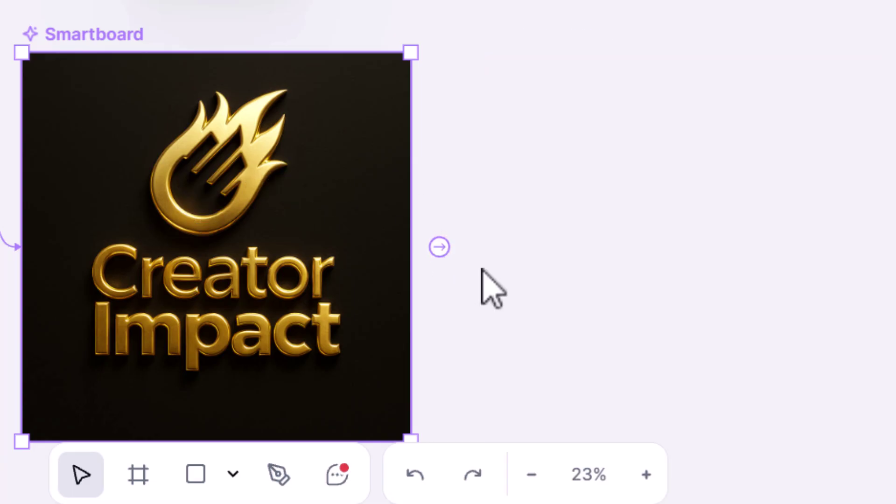
pyautogui.moveTo(488, 374)
pyautogui.click(439, 247)
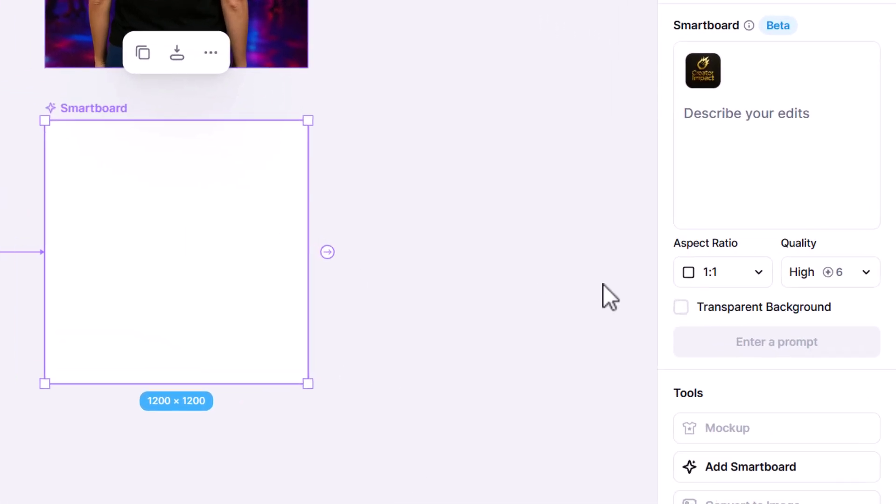
# - Generate a 3:2 transparent-background logo with the prompt 'make the gold a bit darker'
pyautogui.click(764, 267)
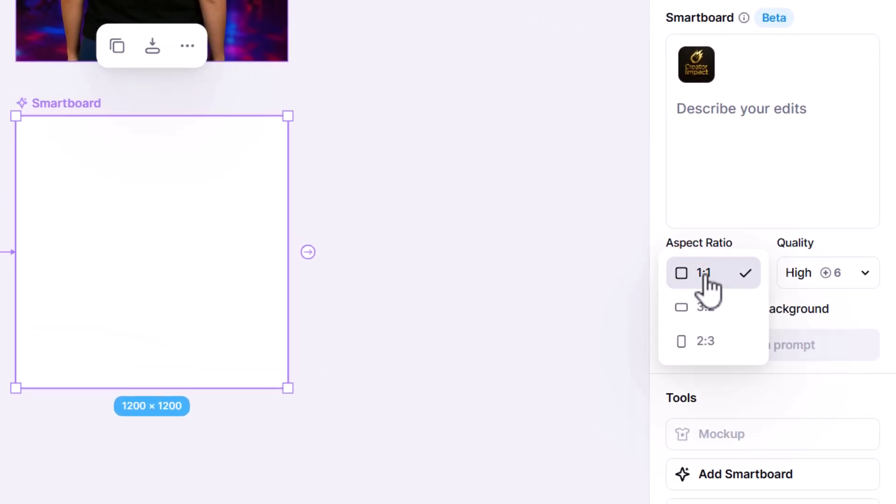
pyautogui.click(709, 306)
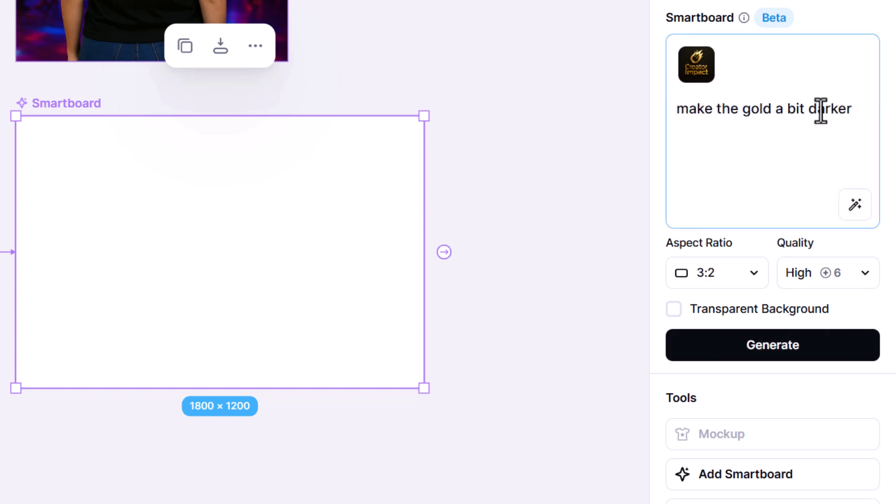
pyautogui.click(674, 309)
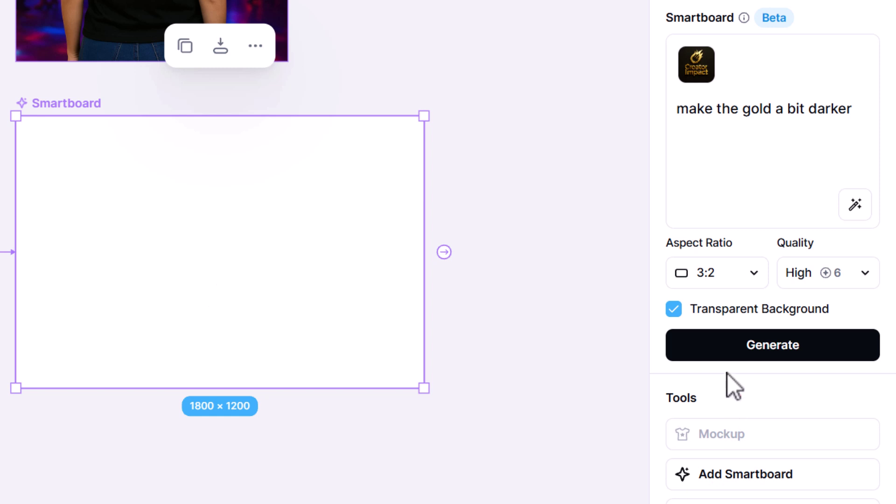
pyautogui.click(728, 355)
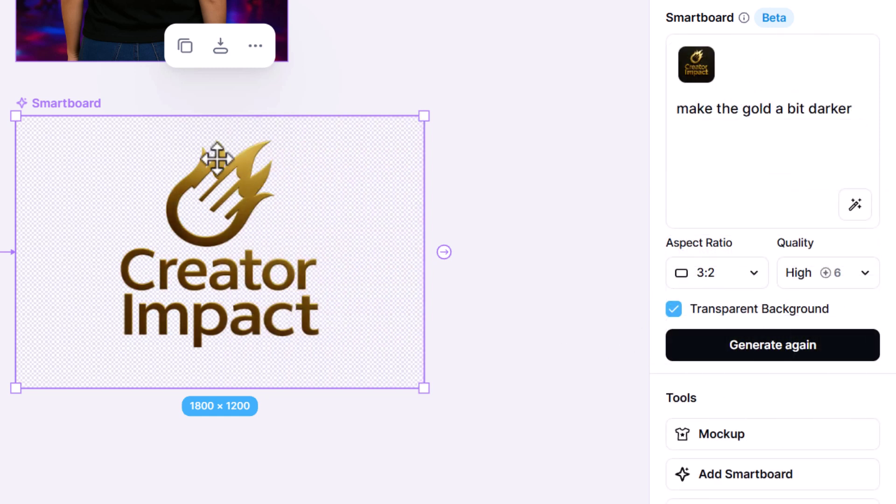
# - Convert the darker gold logo to an image below the smartboard and view its PNG export sizes
pyautogui.click(737, 406)
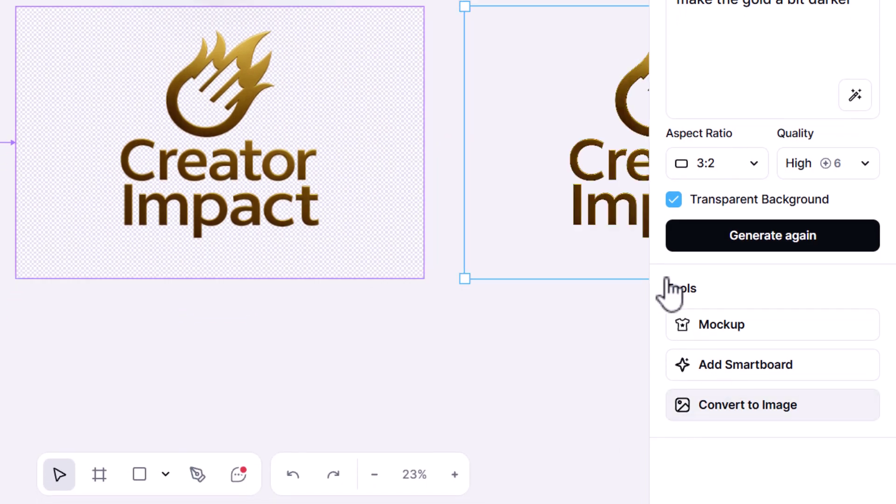
pyautogui.moveTo(580, 187); pyautogui.dragTo(133, 122)
pyautogui.moveTo(198, 205); pyautogui.dragTo(96, 327)
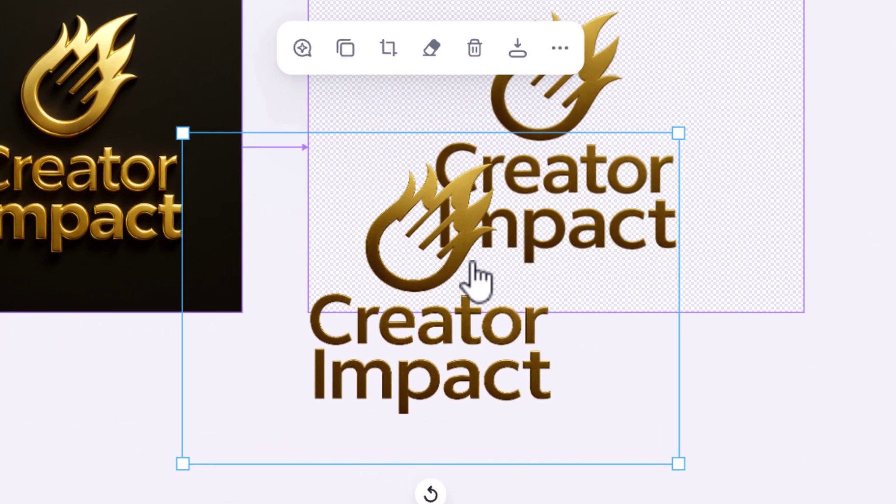
pyautogui.click(517, 48)
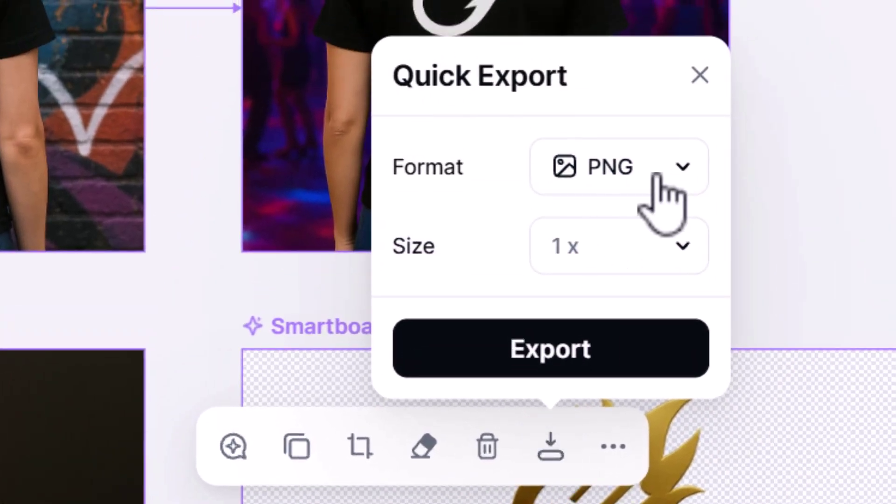
pyautogui.click(602, 241)
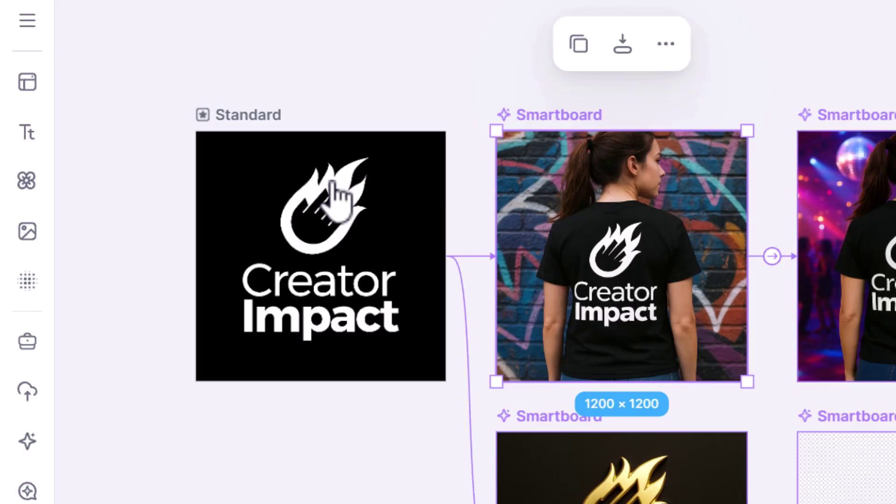
# - Crop the flame icon off the Standard board's white logo, leaving only the 'Creator Impact' text
pyautogui.click(339, 200)
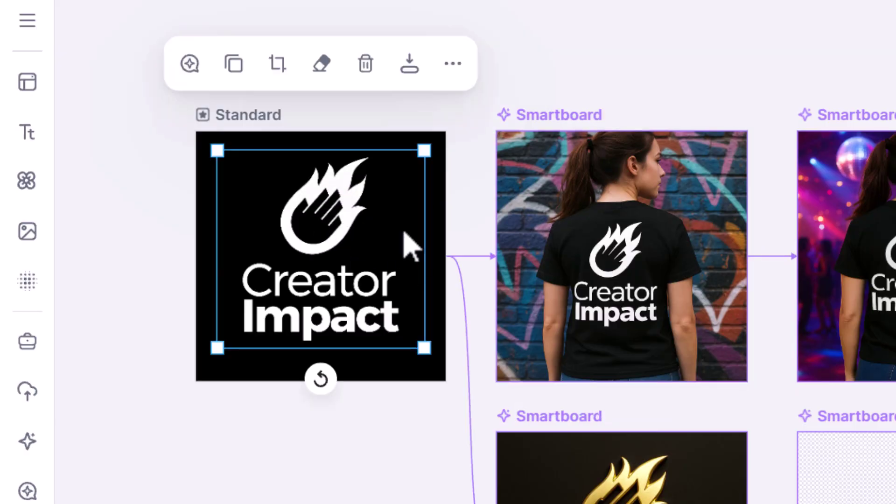
pyautogui.click(277, 64)
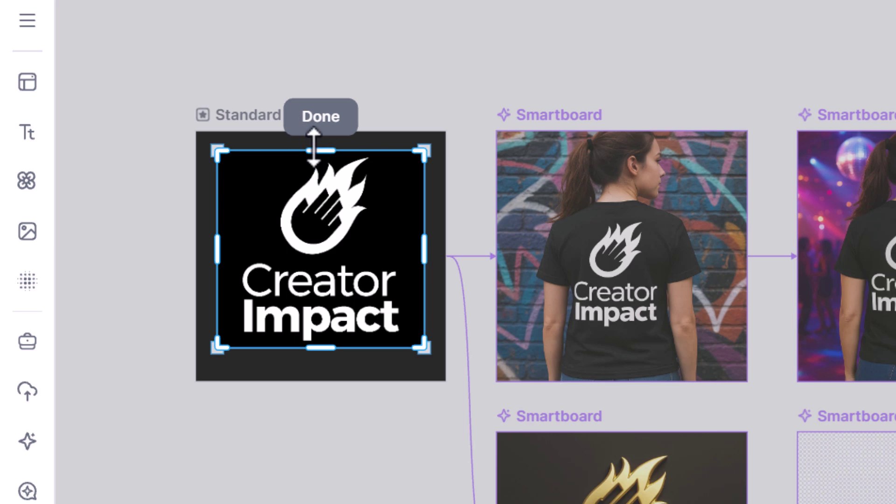
pyautogui.moveTo(314, 148); pyautogui.dragTo(315, 260)
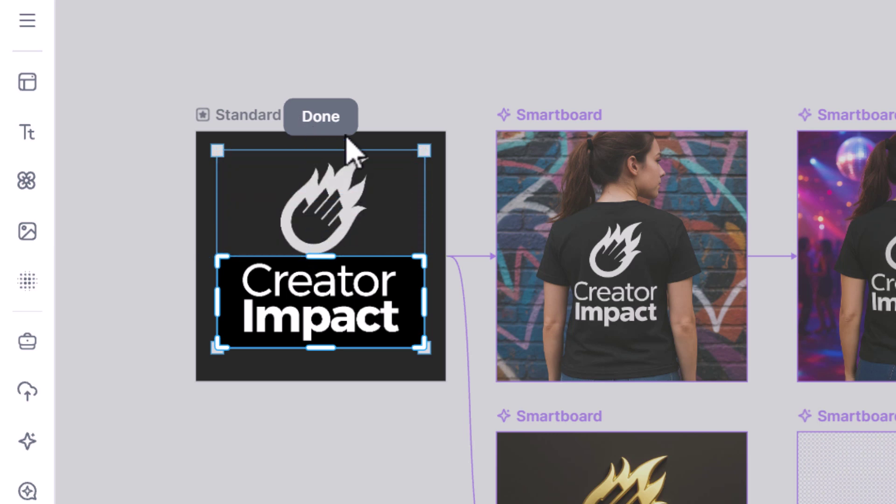
pyautogui.click(330, 119)
pyautogui.click(346, 83)
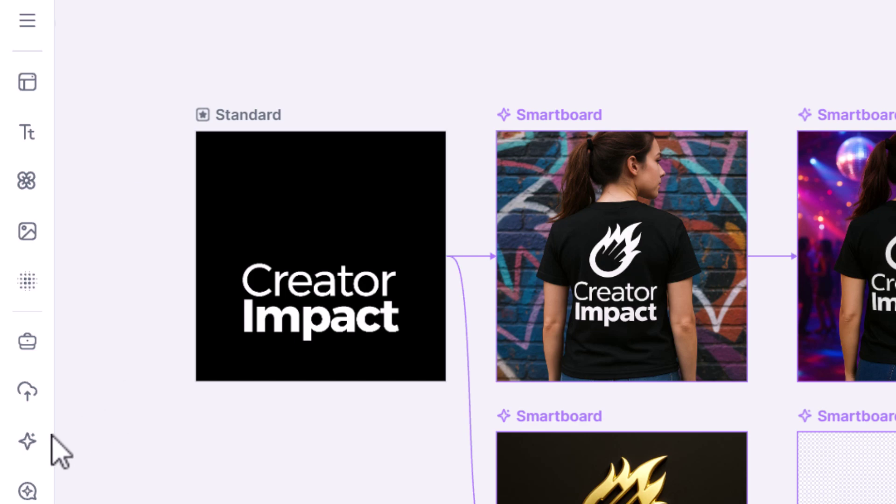
pyautogui.click(27, 441)
# - Generate a Vector Art image of 'a logo of a circle with a paint brush' onto the canvas
pyautogui.scroll(-5, 233, 420)
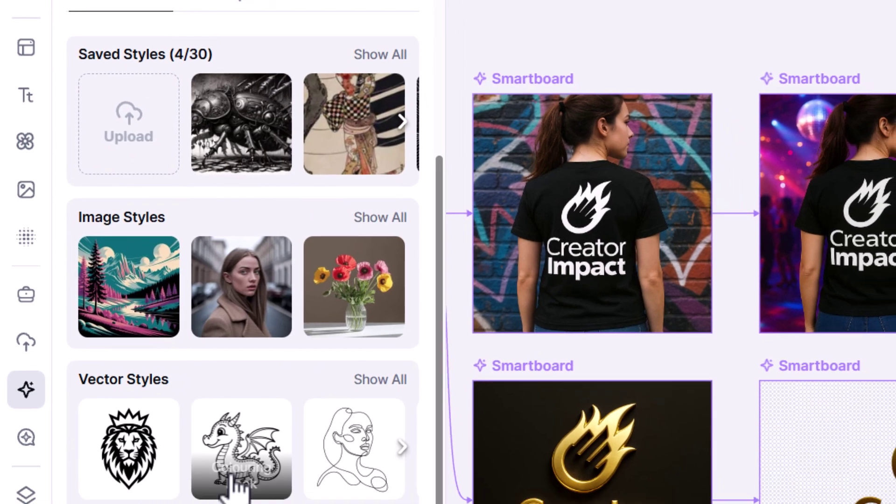
pyautogui.click(124, 444)
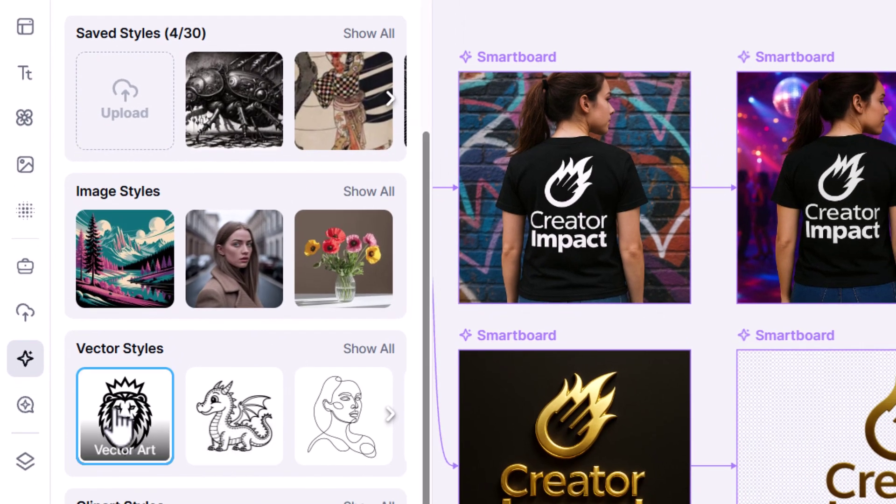
pyautogui.scroll(7, 214, 416)
pyautogui.click(162, 108)
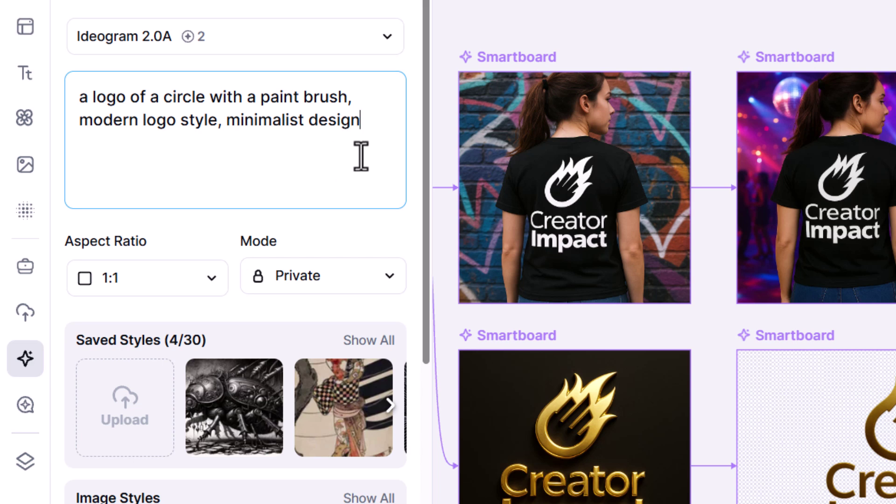
pyautogui.scroll(-8, 132, 99)
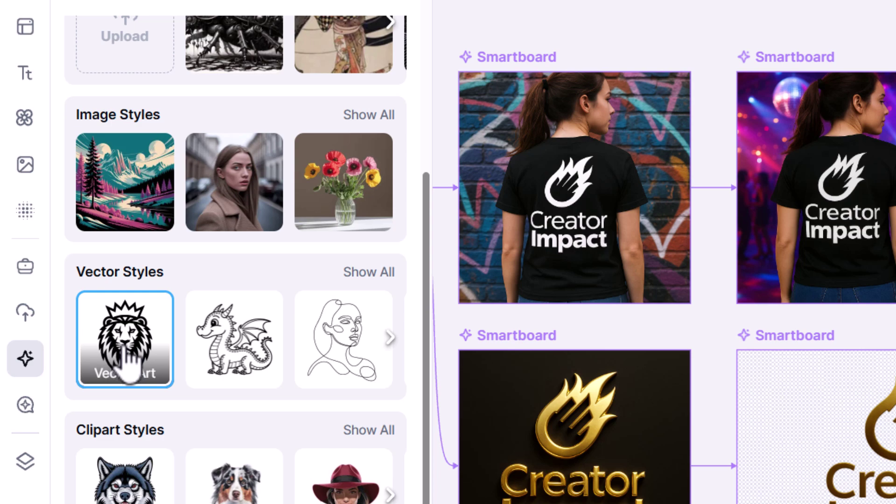
pyautogui.scroll(8, 130, 360)
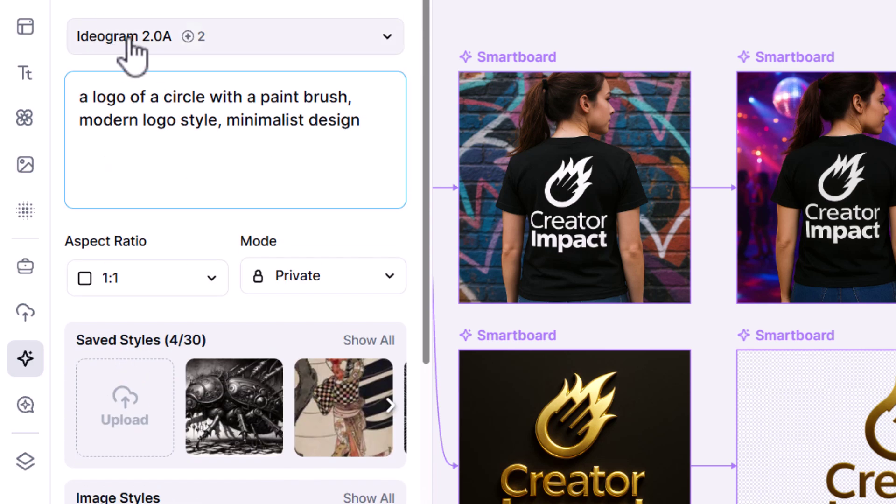
pyautogui.scroll(-10, 276, 346)
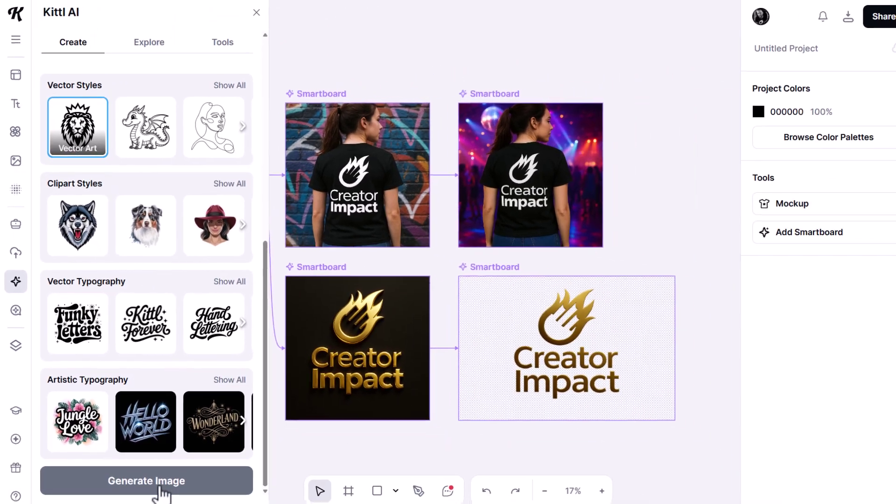
pyautogui.click(159, 489)
# - Place the paintbrush icon, colour it FFF7F7, and fit it centred above the Creator Impact text
pyautogui.click(257, 12)
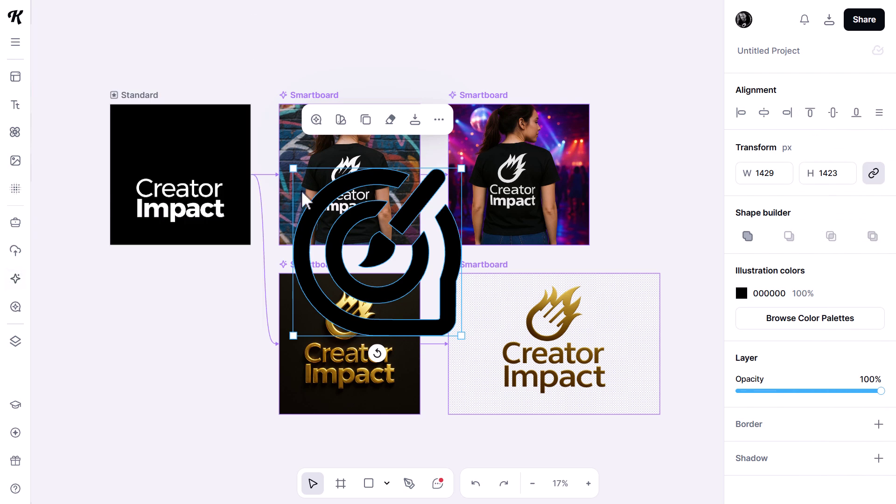
pyautogui.moveTo(339, 231)
pyautogui.mouseDown()
pyautogui.moveTo(216, 302)
pyautogui.moveTo(122, 326)
pyautogui.mouseUp()
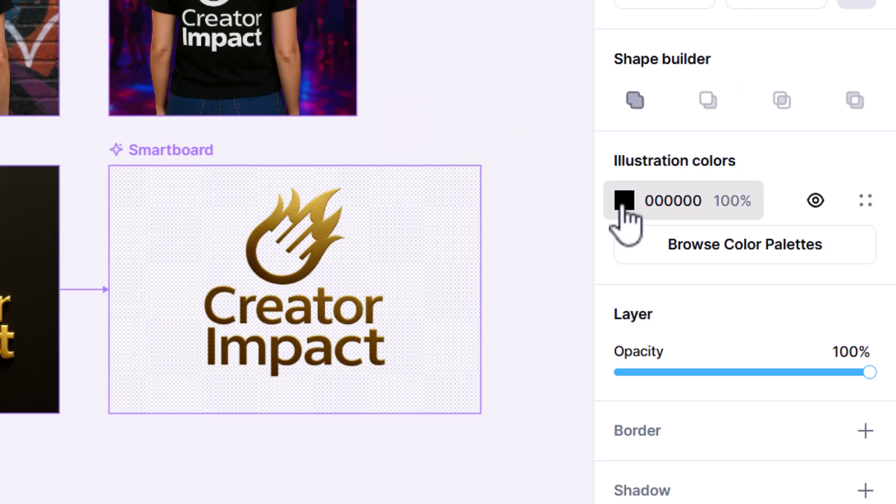
pyautogui.click(742, 294)
pyautogui.click(545, 218)
pyautogui.moveTo(241, 260); pyautogui.dragTo(111, 386)
pyautogui.moveTo(37, 446); pyautogui.dragTo(158, 93)
pyautogui.moveTo(178, 144); pyautogui.dragTo(174, 148)
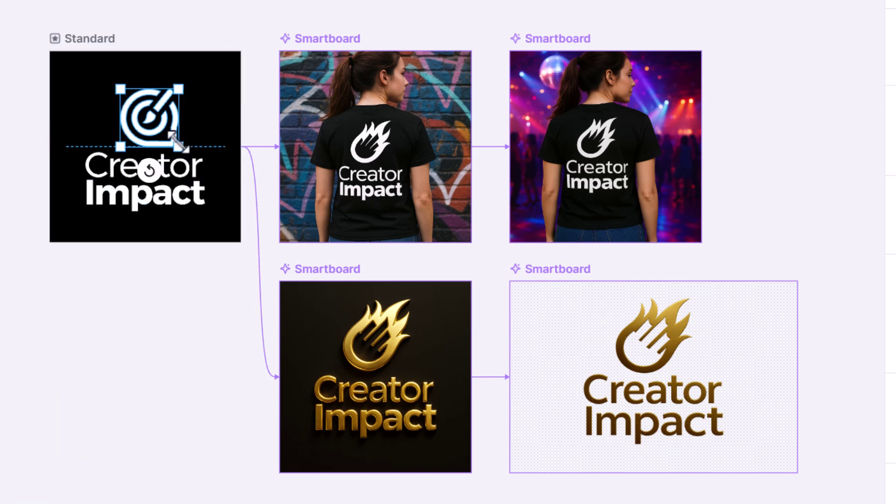
pyautogui.moveTo(150, 120); pyautogui.dragTo(148, 120)
pyautogui.click(190, 81)
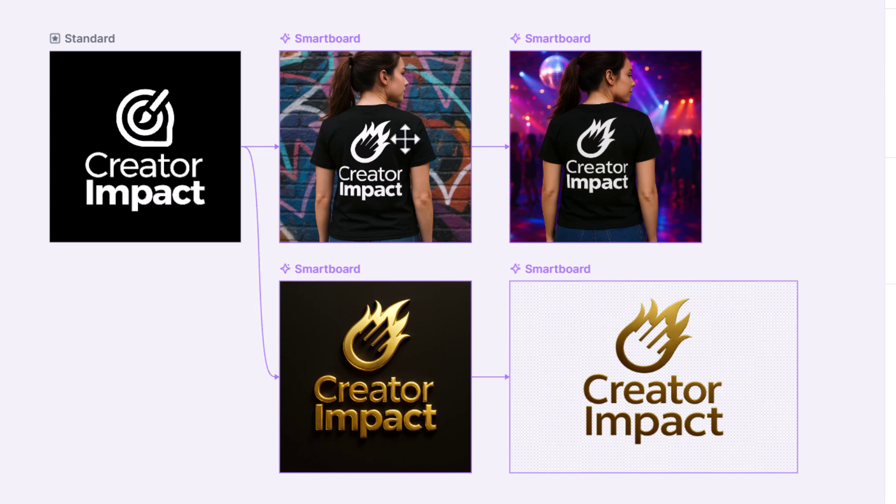
# - Select the graffiti and disco t-shirt smartboards plus both gold logo smartboards
pyautogui.click(337, 38)
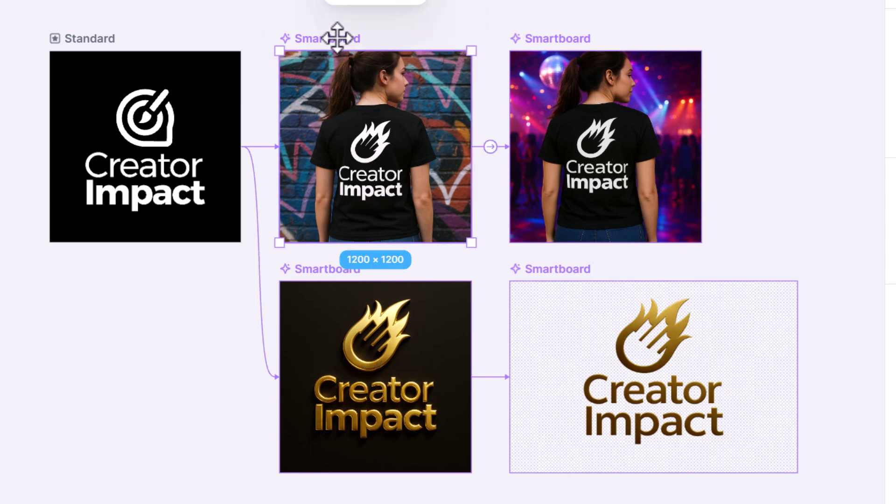
pyautogui.keyDown('shift'); pyautogui.click(545, 40); pyautogui.keyUp('shift')
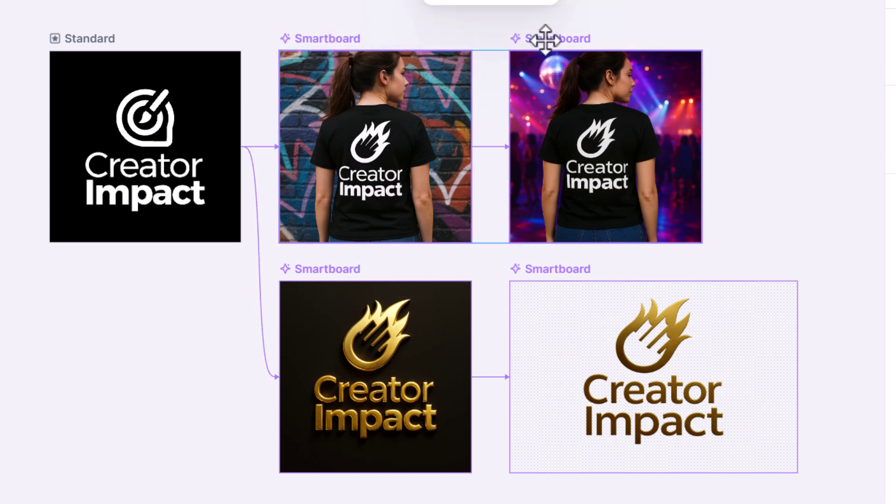
pyautogui.keyDown('shift'); pyautogui.click(346, 270); pyautogui.keyUp('shift')
pyautogui.keyDown('shift'); pyautogui.click(537, 270); pyautogui.keyUp('shift')
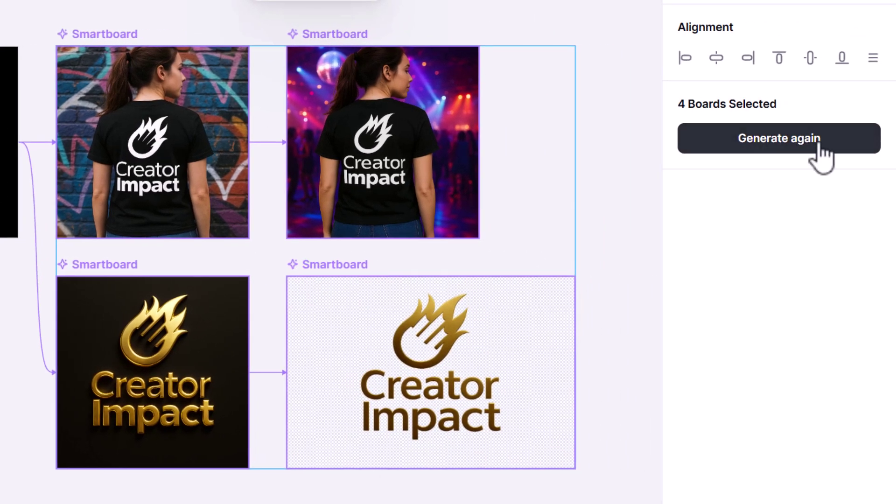
# - Regenerate the four linked smartboards with the new paintbrush logo and add the Standard board to the selection
pyautogui.click(819, 145)
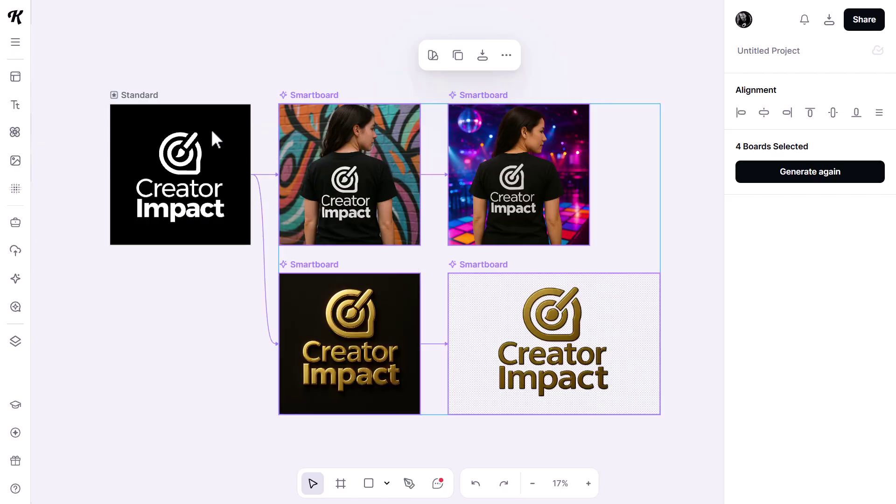
pyautogui.keyDown('shift'); pyautogui.click(140, 95); pyautogui.keyUp('shift')
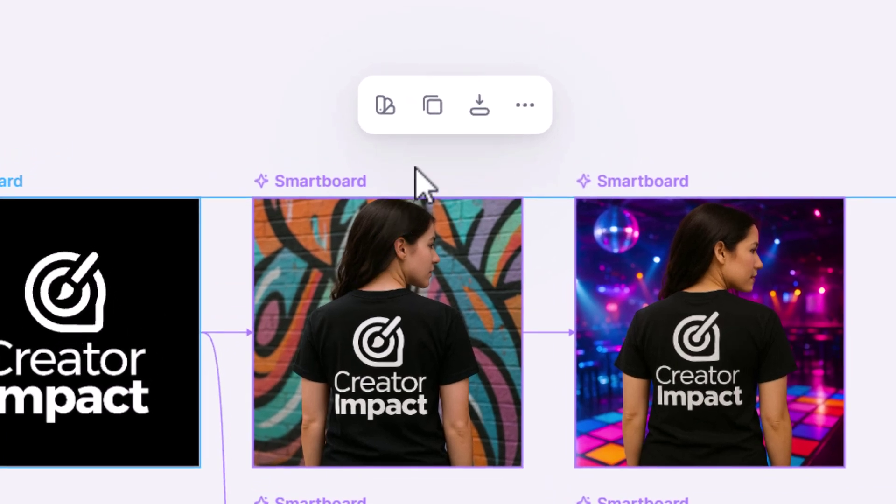
# - Duplicate the logo board group and place the copy below the original
pyautogui.click(432, 106)
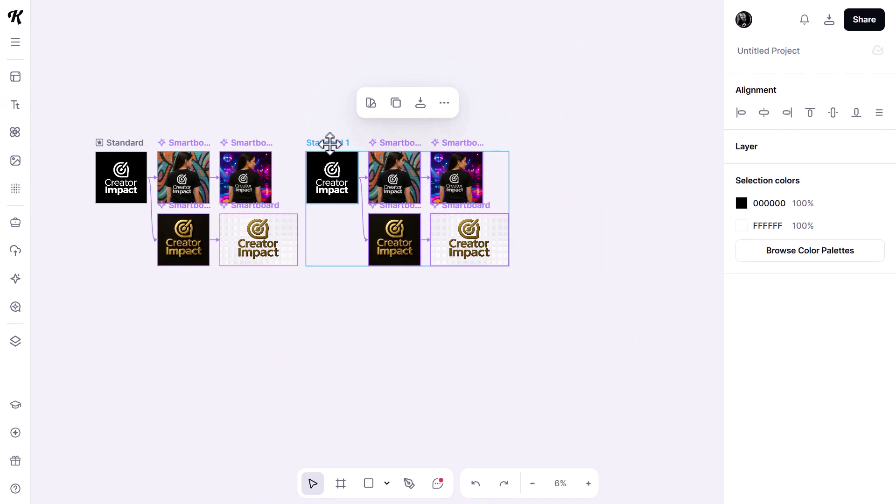
pyautogui.moveTo(330, 143); pyautogui.dragTo(120, 284)
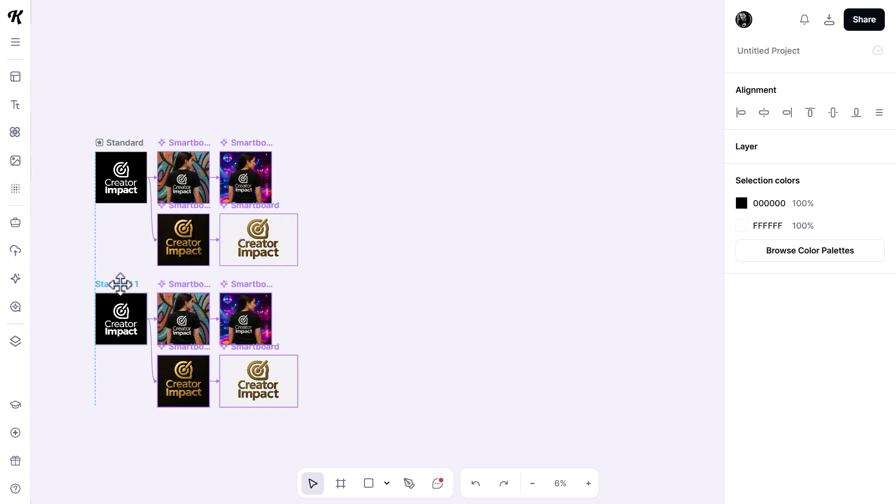
pyautogui.click(360, 252)
pyautogui.scroll(3, 112, 336)
pyautogui.scroll(3, 114, 339)
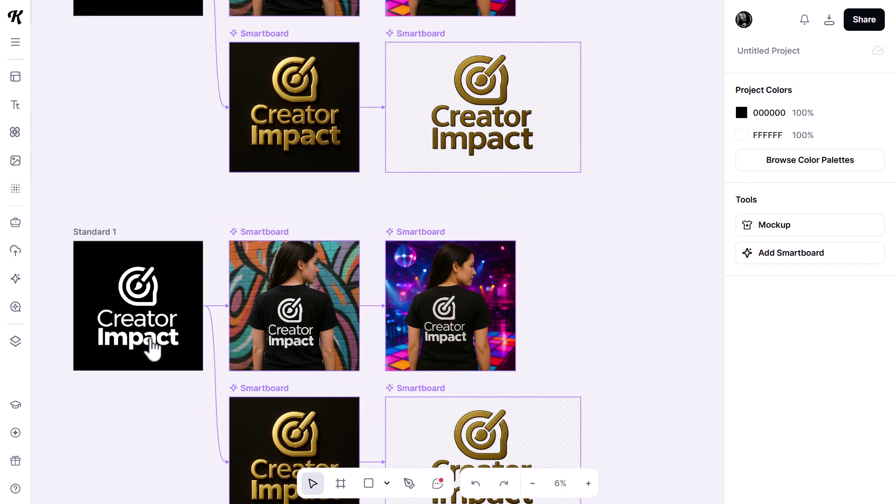
pyautogui.moveTo(149, 321); pyautogui.dragTo(311, 202)
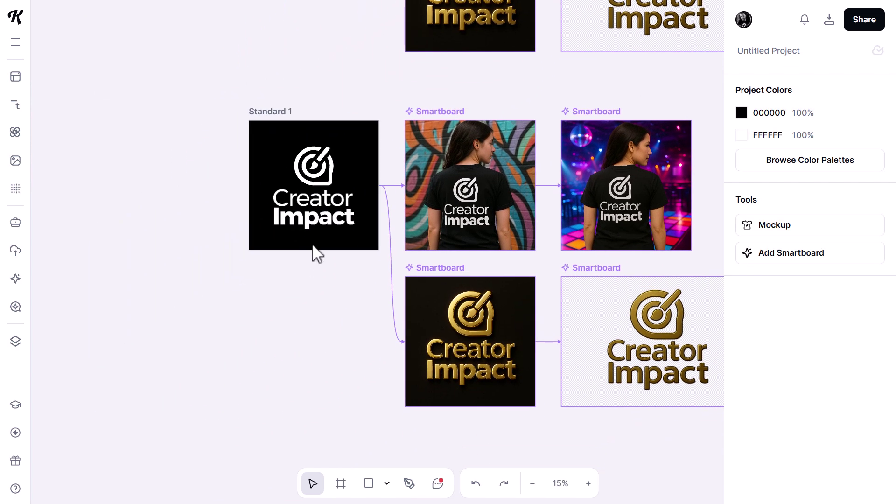
# - Replace Creator Impact with a headline: 'Impact' in Proxima Nova and 'Art' in Emixvade
pyautogui.click(313, 230)
pyautogui.press('Delete')
pyautogui.click(15, 105)
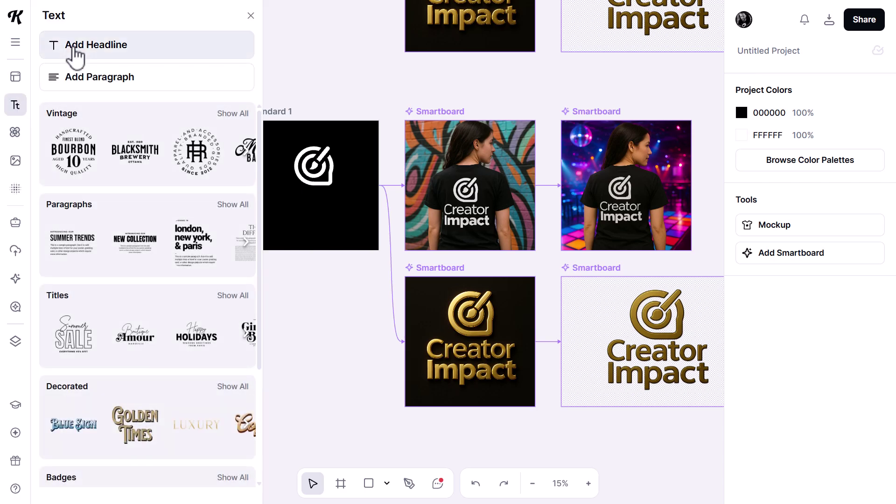
pyautogui.click(74, 56)
pyautogui.doubleClick(288, 200)
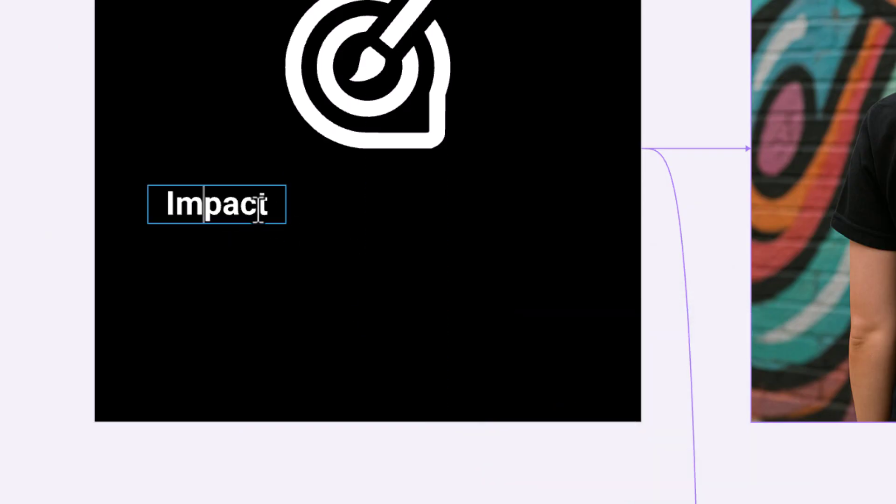
pyautogui.doubleClick(259, 209)
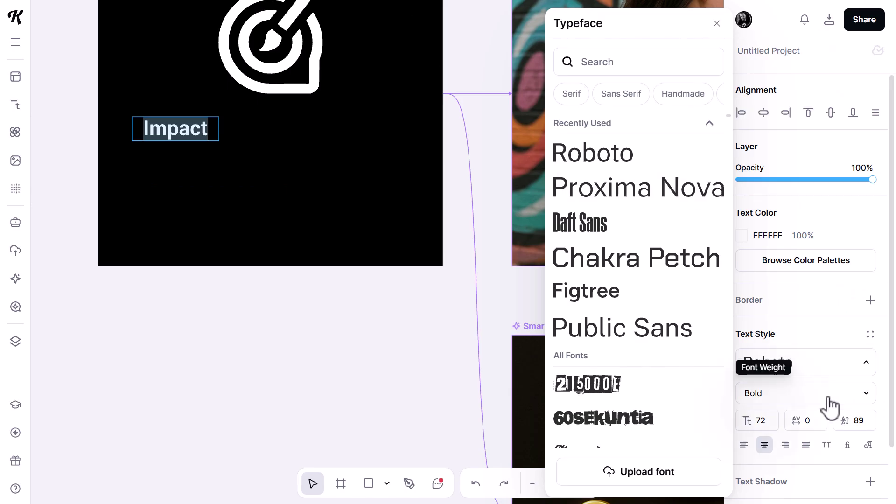
pyautogui.click(623, 152)
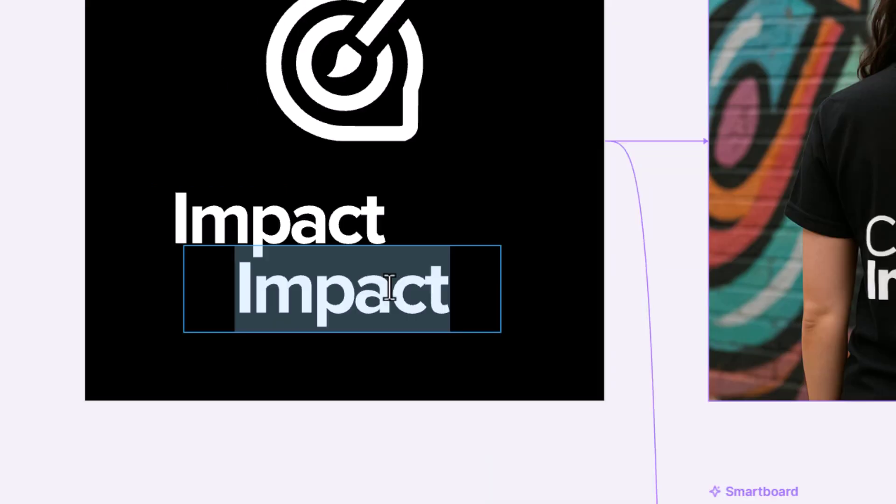
pyautogui.write('Art')
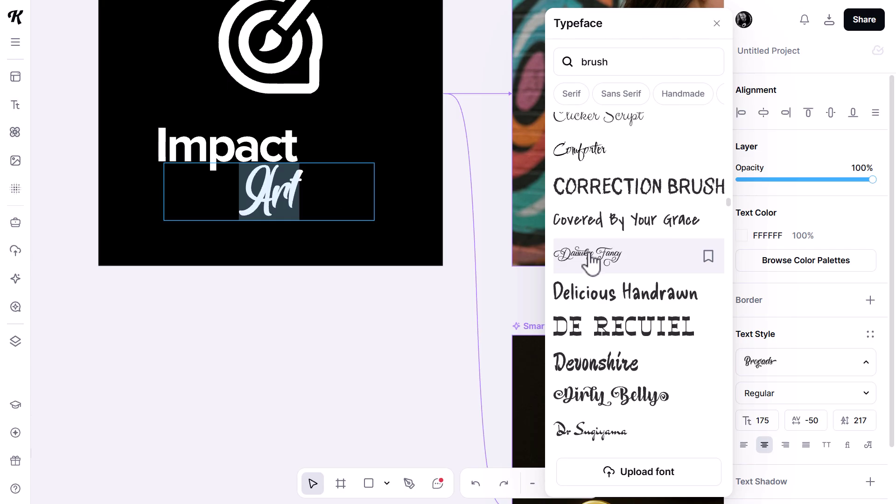
pyautogui.scroll(-5, 635, 257)
pyautogui.click(593, 268)
pyautogui.click(371, 202)
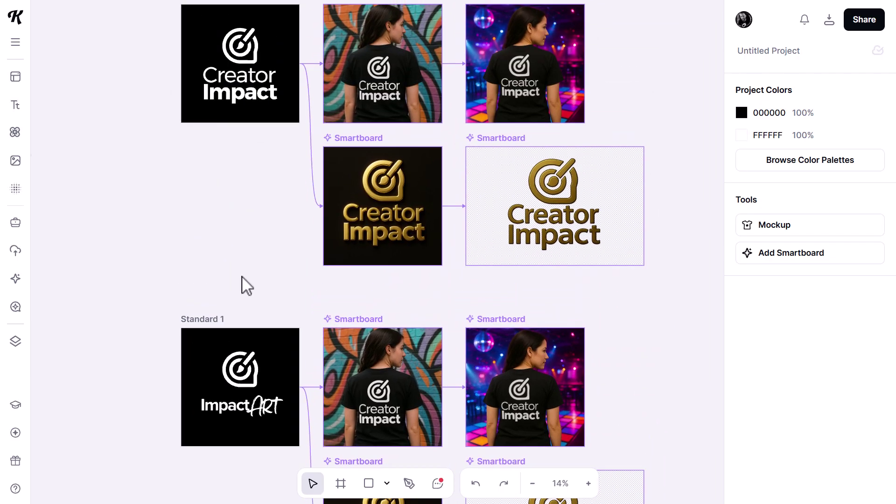
# - Select the copy's graffiti, disco and gold smartboards and regenerate them with the ImpactART logo
pyautogui.scroll(-5, 247, 286)
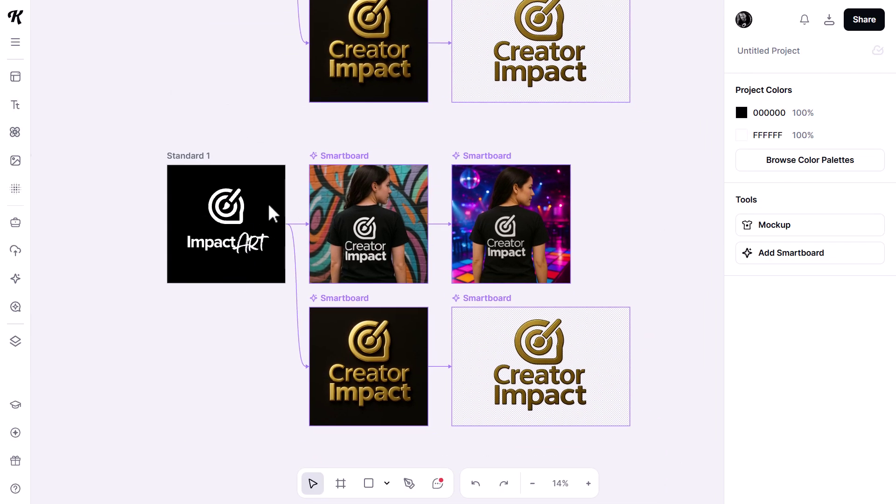
pyautogui.click(369, 156)
pyautogui.keyDown('shift'); pyautogui.click(483, 269); pyautogui.keyUp('shift')
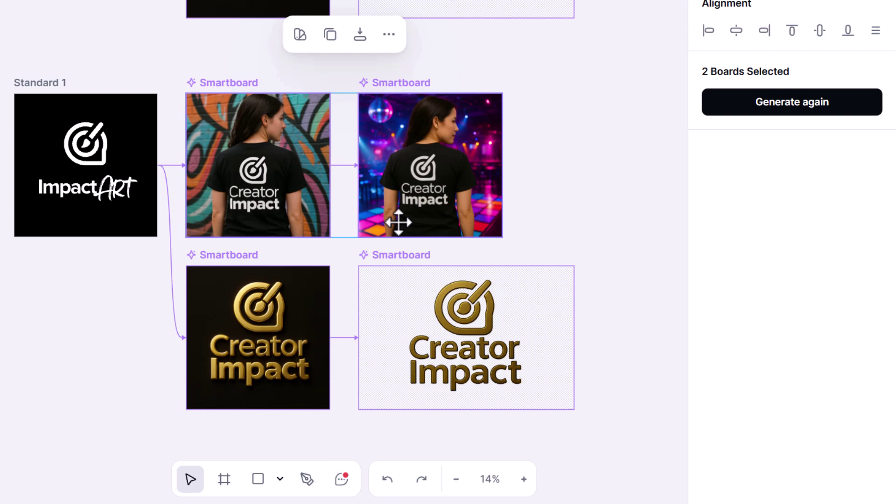
pyautogui.keyDown('shift'); pyautogui.click(402, 255); pyautogui.keyUp('shift')
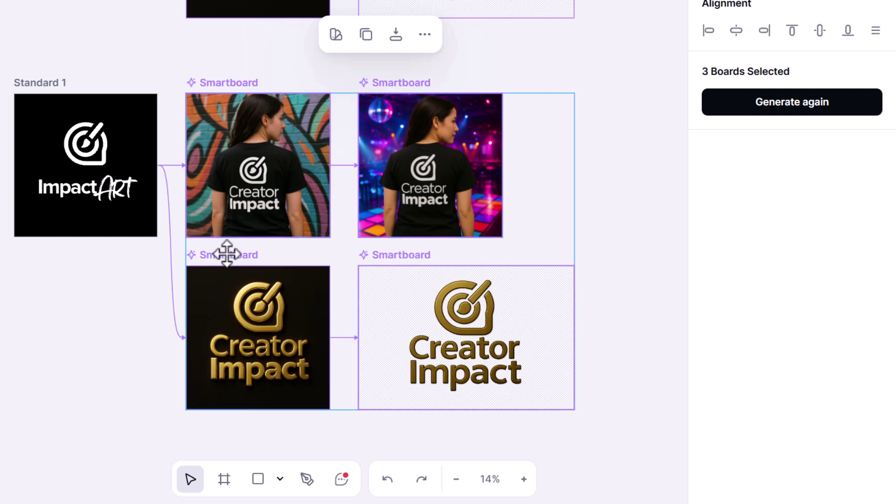
pyautogui.click(796, 108)
pyautogui.click(606, 186)
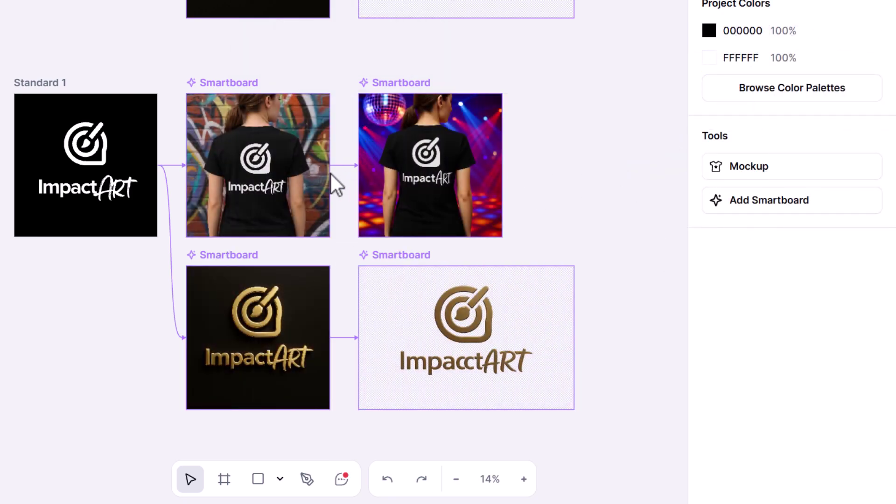
pyautogui.scroll(-3, 337, 186)
pyautogui.scroll(3, 660, 104)
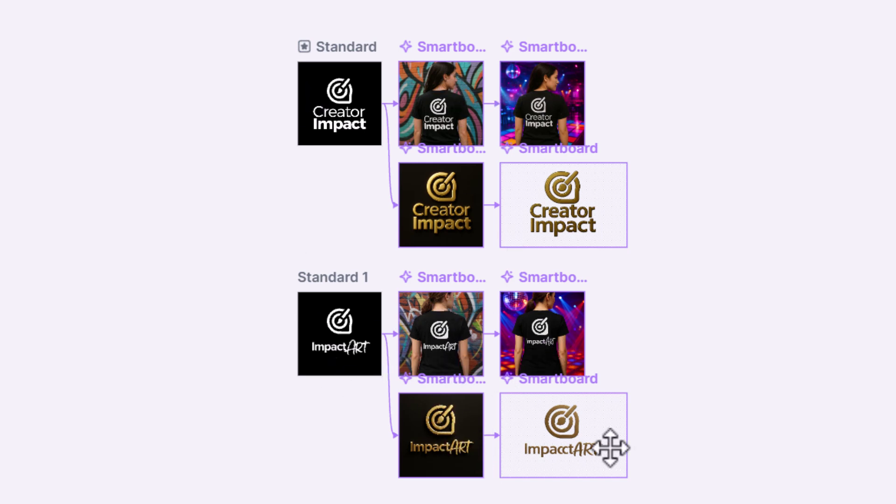
pyautogui.scroll(5, 472, 469)
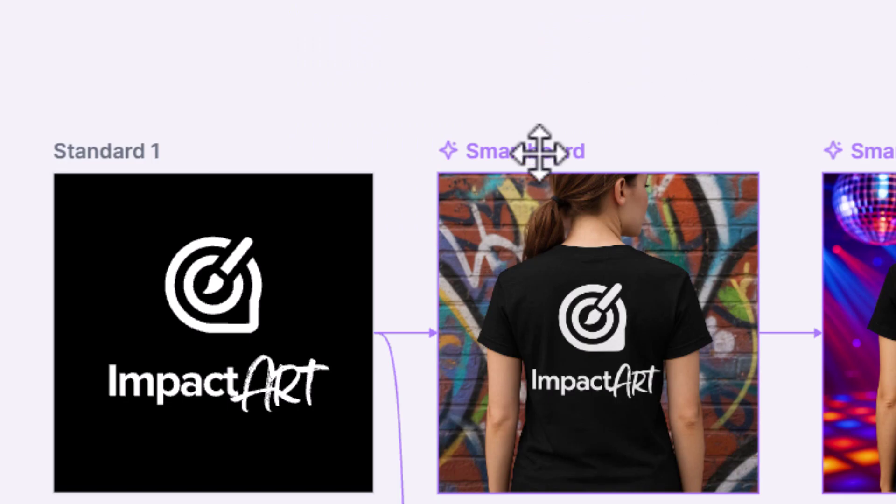
# - Duplicate the graffiti t-shirt smartboard and move the copy above the top row
pyautogui.click(408, 36)
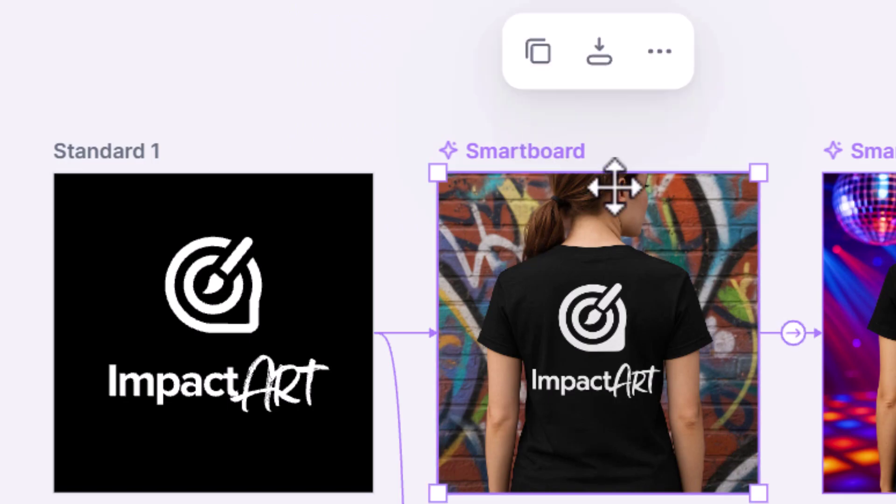
pyautogui.click(540, 53)
pyautogui.moveTo(365, 417); pyautogui.dragTo(124, 164)
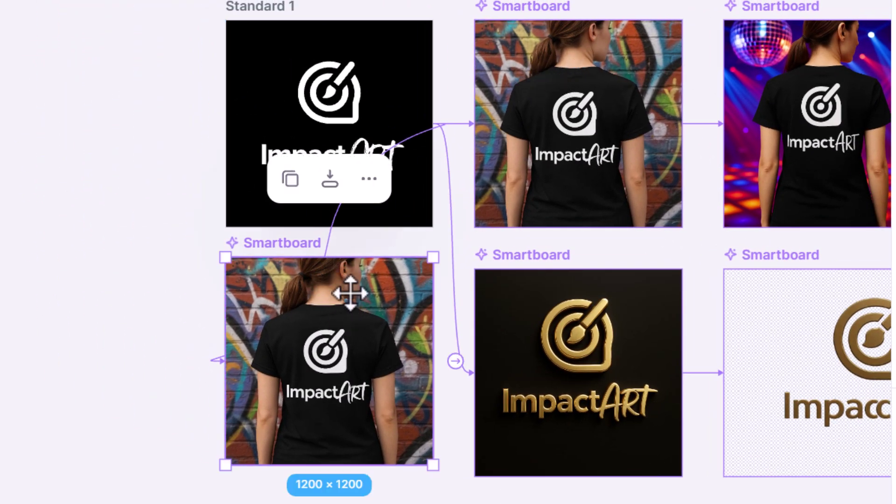
pyautogui.moveTo(350, 293); pyautogui.dragTo(630, 156)
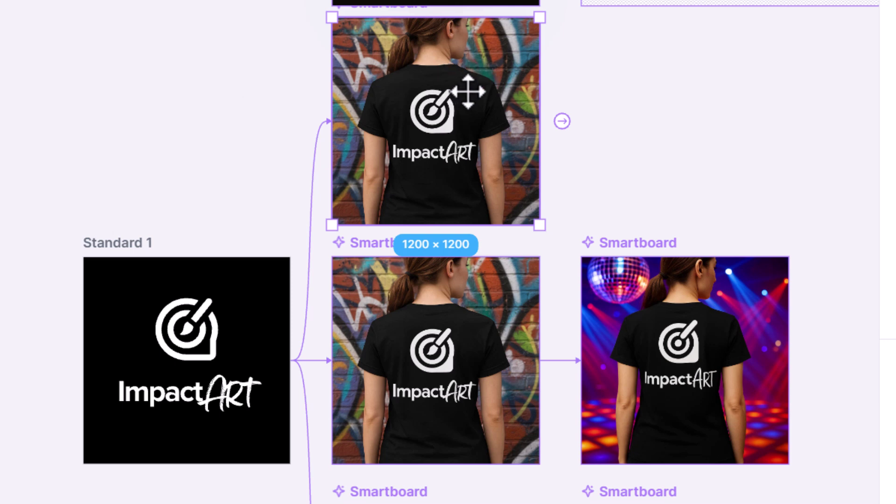
# - Delete the disco t-shirt smartboard and rearrange the two graffiti boards
pyautogui.click(683, 283)
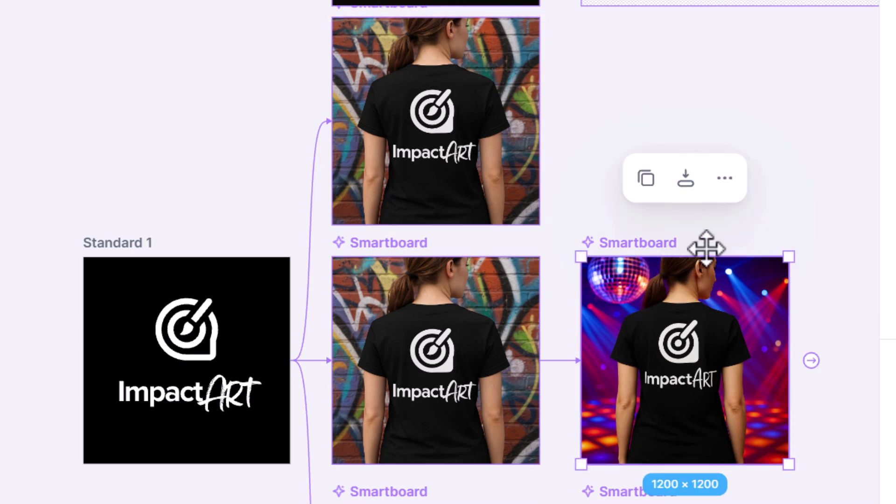
pyautogui.rightClick(732, 274)
pyautogui.click(686, 342)
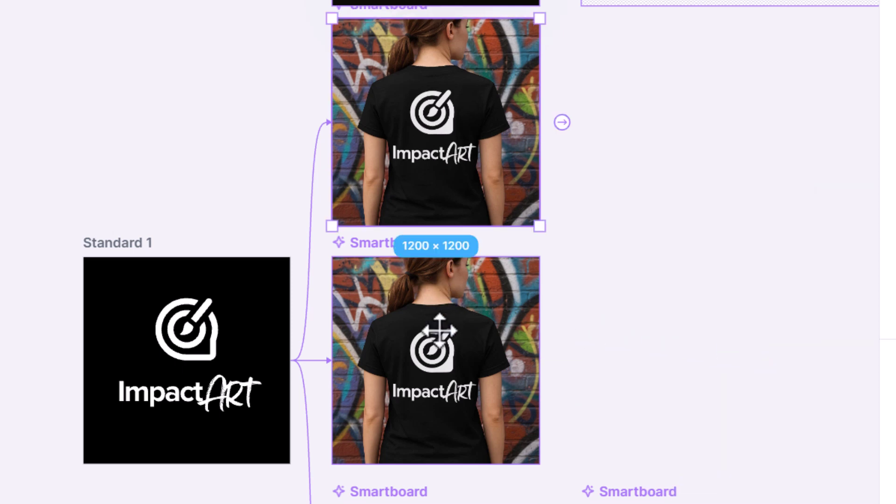
pyautogui.moveTo(439, 331); pyautogui.dragTo(631, 266)
pyautogui.moveTo(433, 179); pyautogui.dragTo(432, 241)
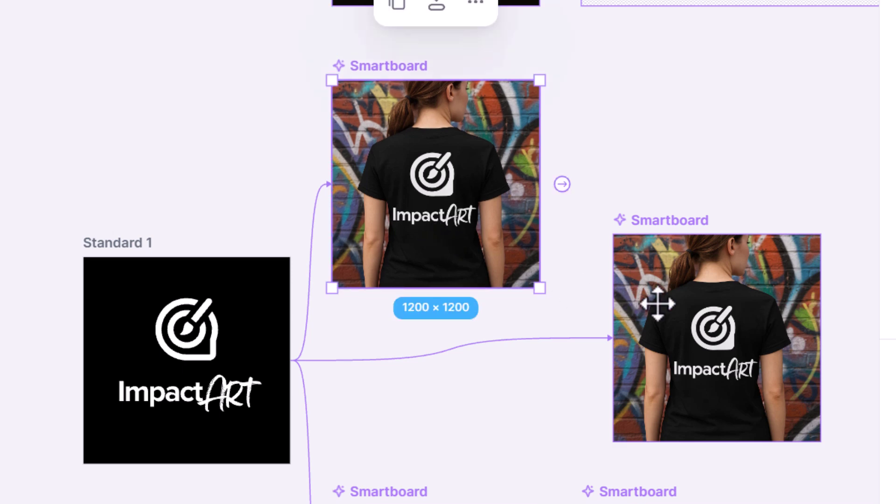
pyautogui.moveTo(658, 303); pyautogui.dragTo(615, 328)
# - Change the top t-shirt board's prompt from 'graffiti art brick wall' to 'disco' and regenerate it
pyautogui.click(473, 177)
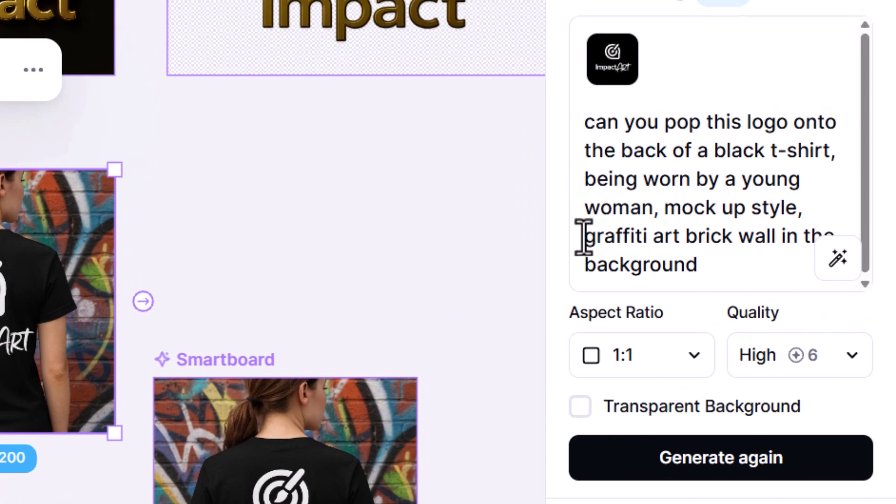
pyautogui.moveTo(585, 237); pyautogui.dragTo(777, 237)
pyautogui.write('disco')
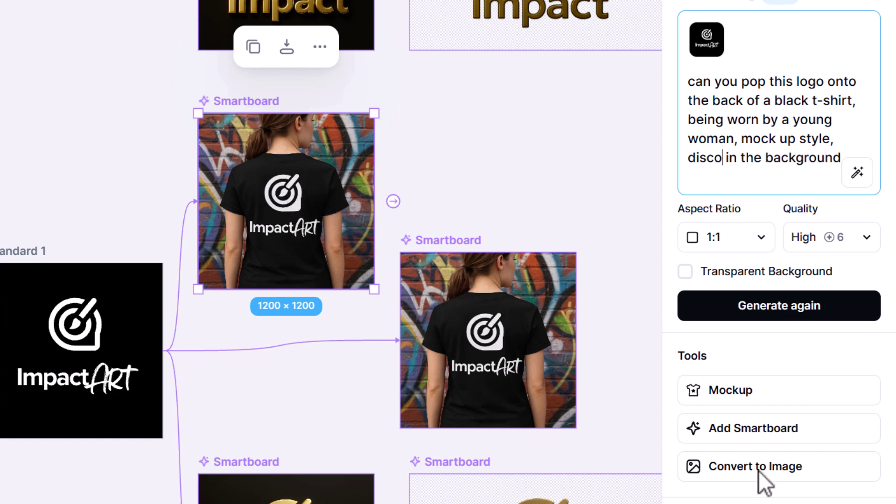
pyautogui.click(786, 317)
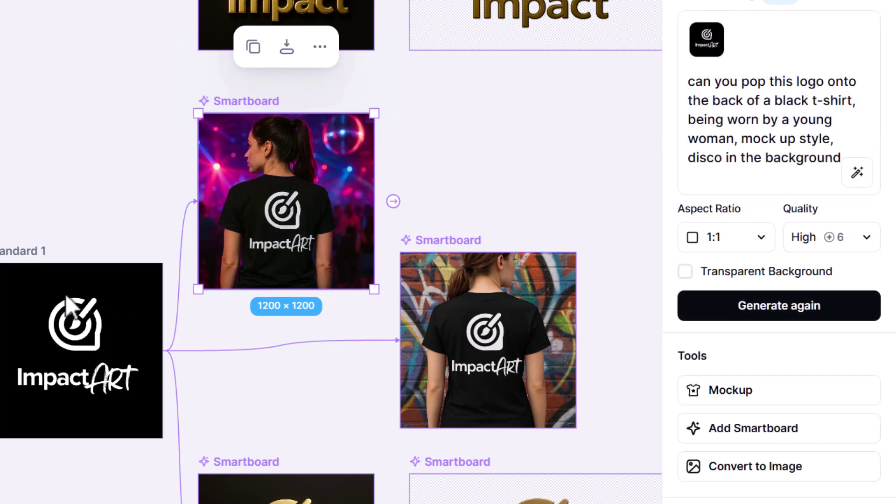
pyautogui.scroll(-5, 140, 159)
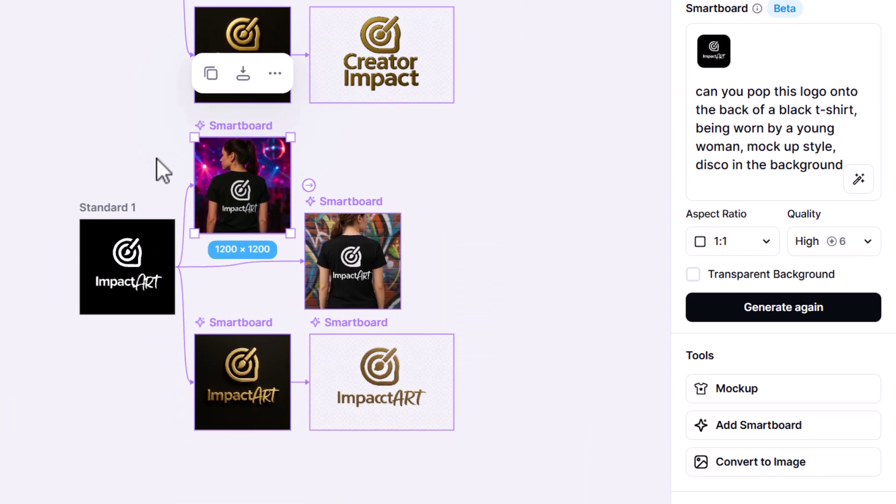
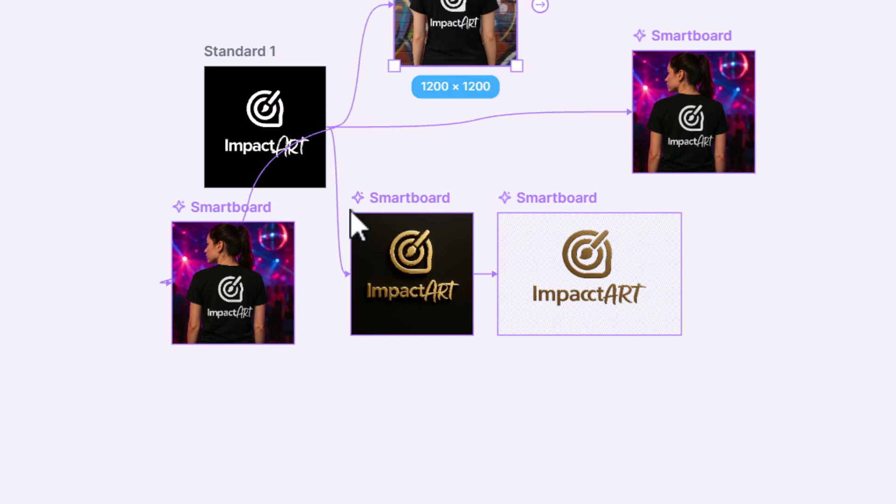
# - Change the disco mockup prompt from 'young woman' to 'young man' and regenerate it
pyautogui.moveTo(602, 202); pyautogui.dragTo(584, 202)
pyautogui.press('BackSpace')
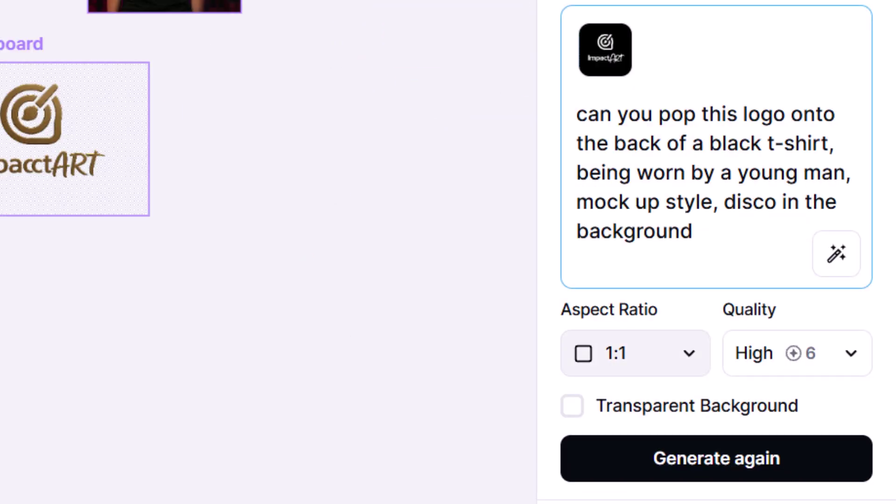
pyautogui.click(740, 464)
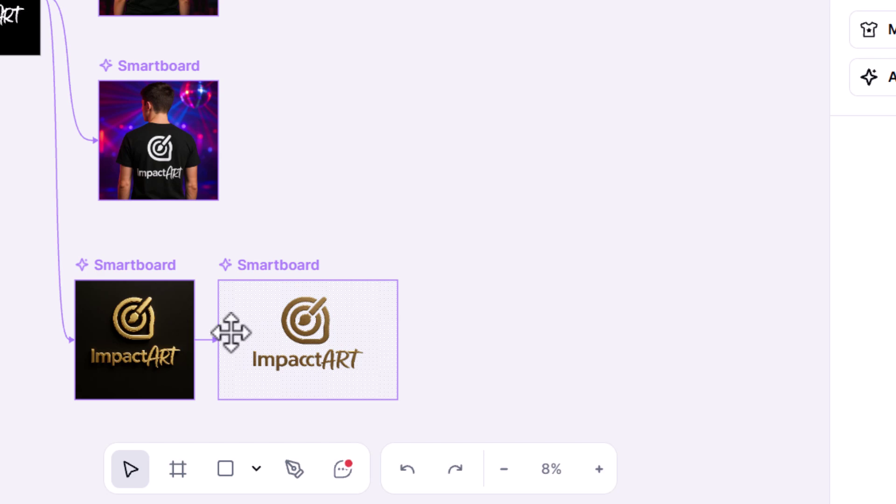
# - Branch a new empty smartboard off the gold logo board
pyautogui.click(141, 332)
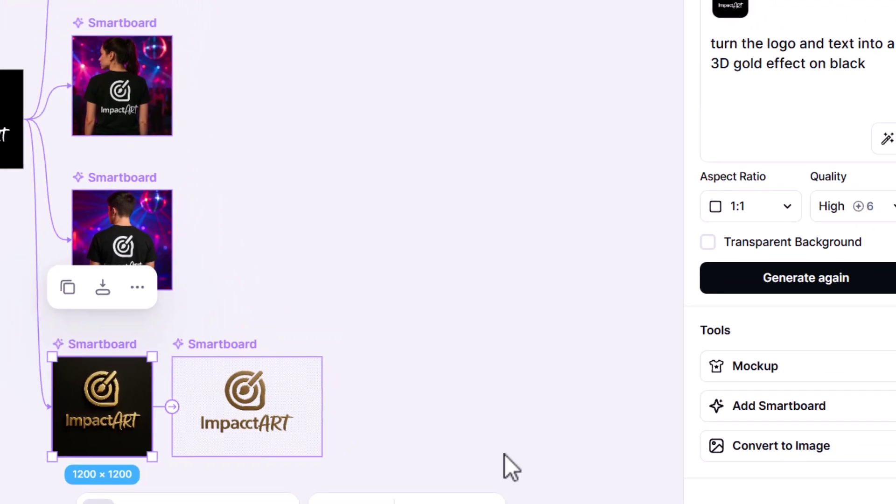
pyautogui.click(777, 414)
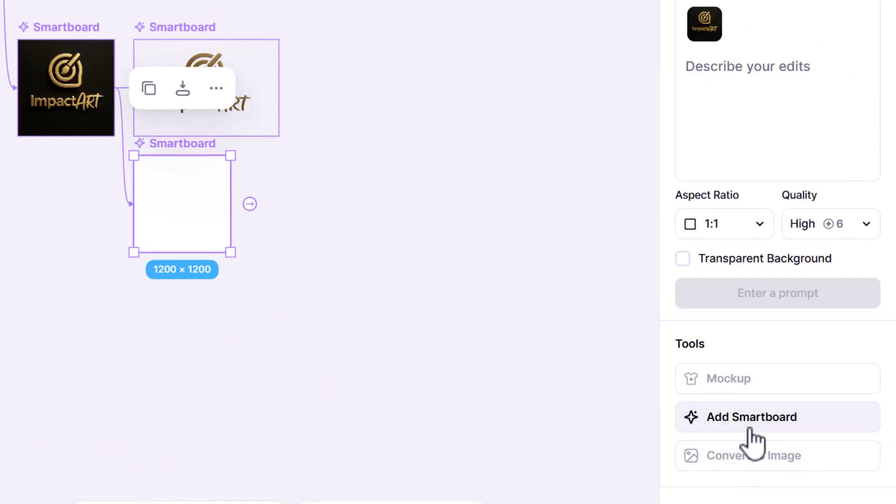
pyautogui.scroll(5, 159, 194)
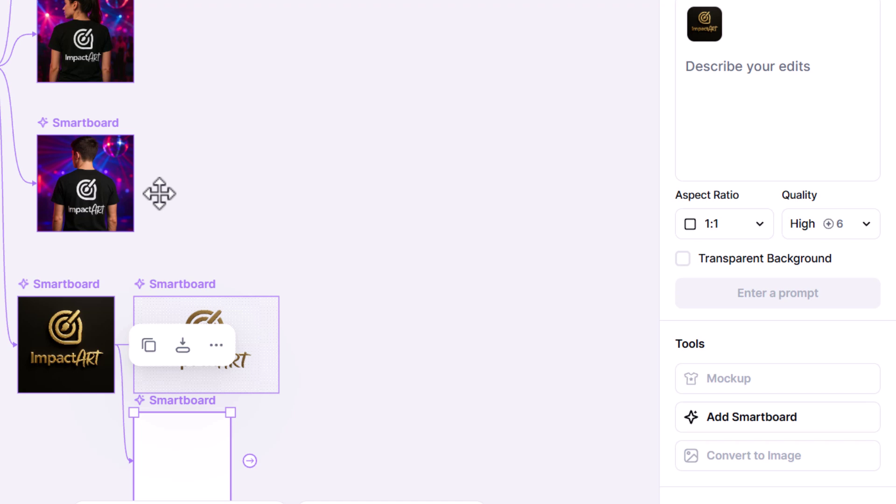
# - Copy the man's T-shirt mockup prompt into the new smartboard and generate it
pyautogui.click(107, 175)
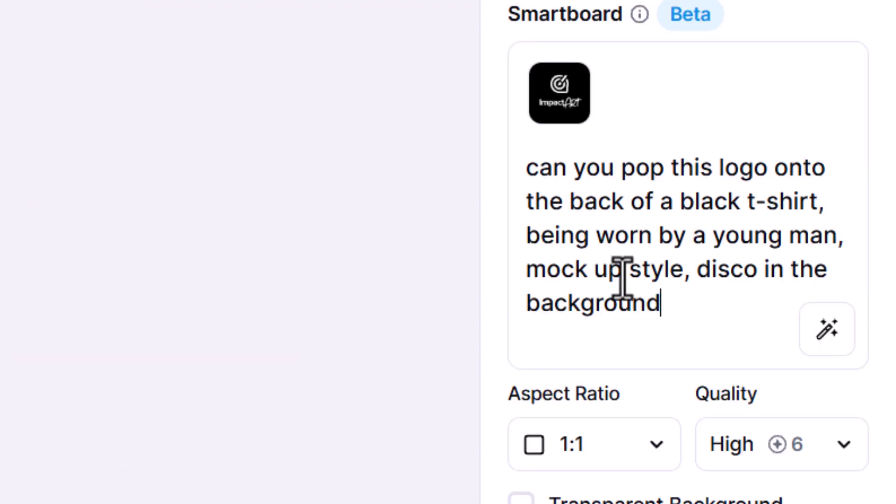
pyautogui.tripleClick(622, 278)
pyautogui.hotkey('ctrl', 'c')
pyautogui.rightClick(588, 191)
pyautogui.click(437, 295)
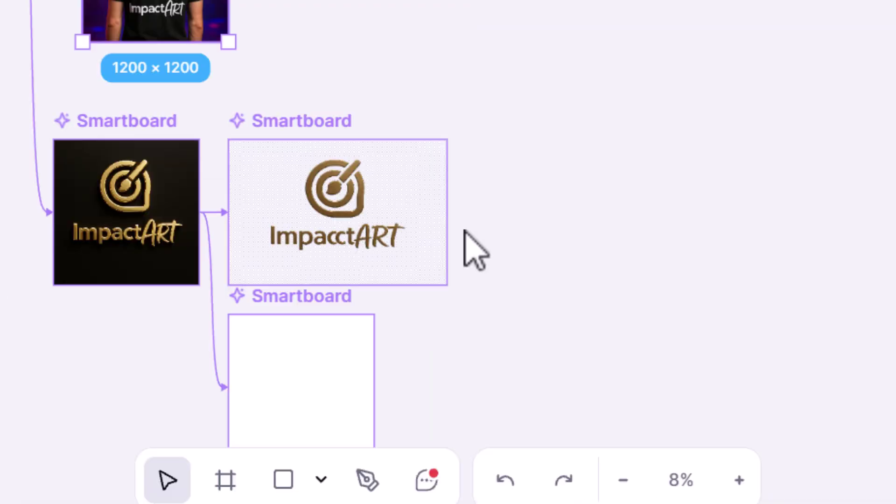
pyautogui.click(291, 348)
pyautogui.rightClick(675, 187)
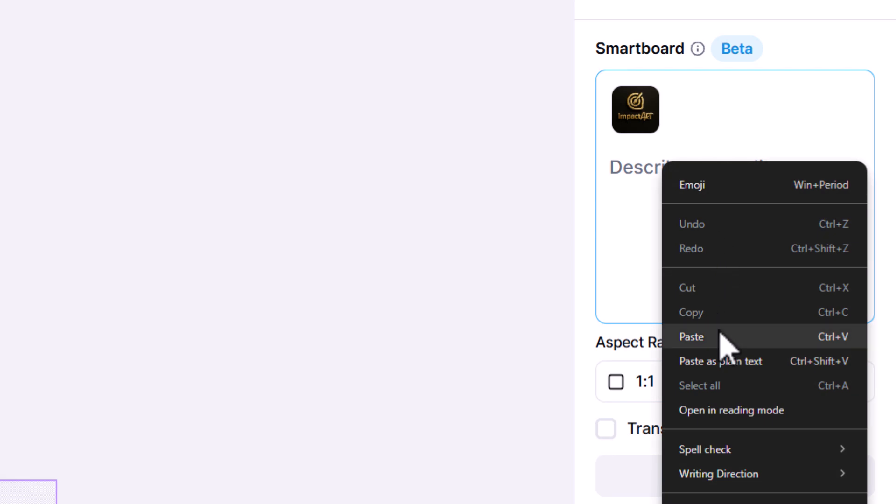
pyautogui.click(722, 336)
pyautogui.click(693, 490)
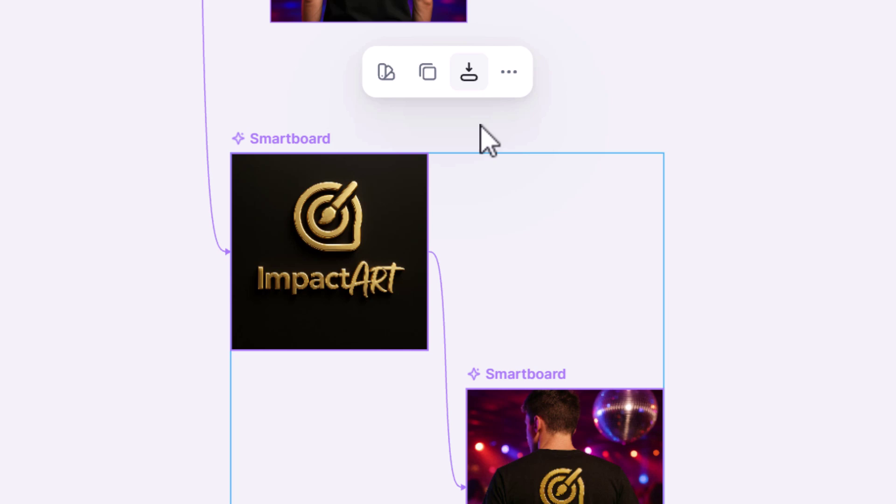
# - Duplicate the gold logo branch, change 'gold' to 'iridescent metal', and move ART before Impact
pyautogui.click(428, 75)
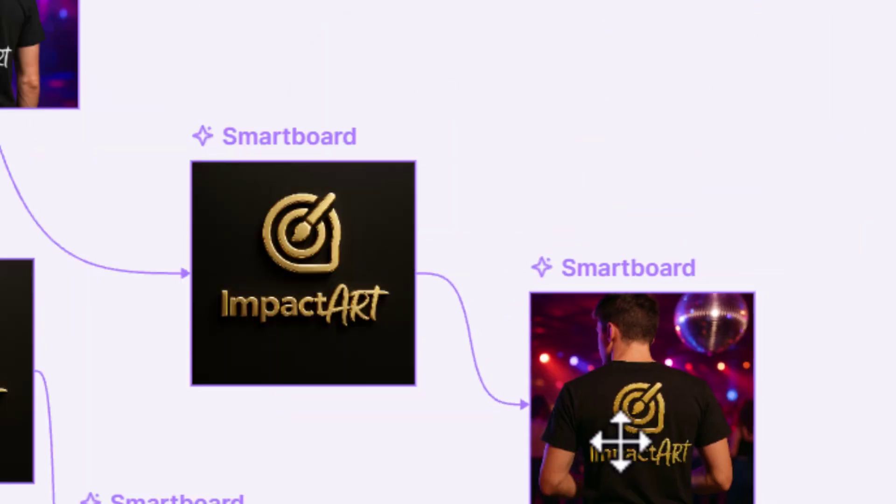
pyautogui.moveTo(620, 441); pyautogui.dragTo(622, 344)
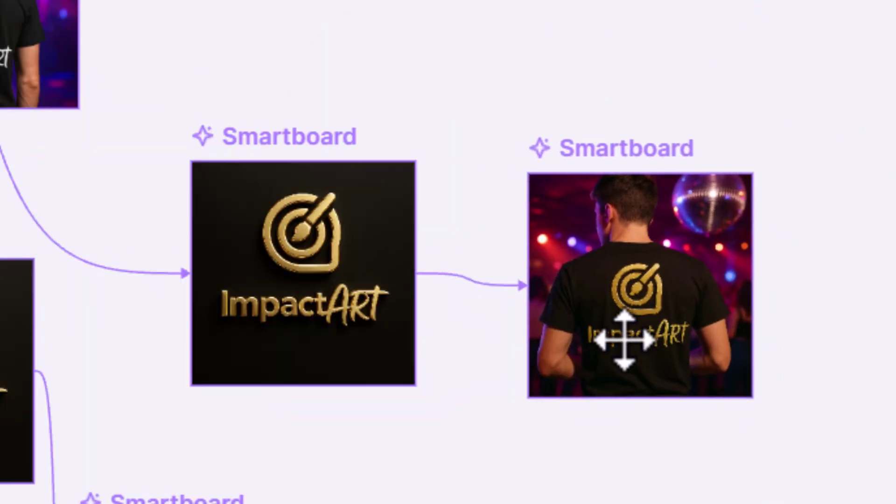
pyautogui.click(274, 272)
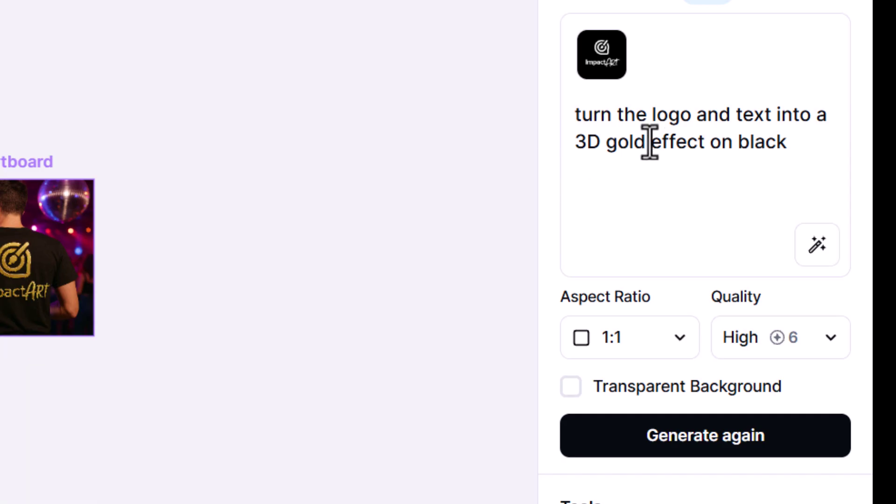
pyautogui.moveTo(650, 142); pyautogui.dragTo(604, 142)
pyautogui.write('iridescent metal')
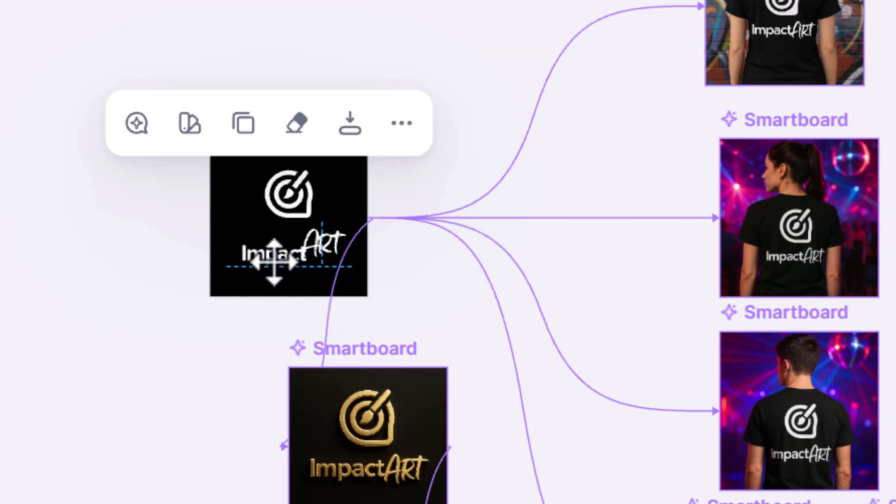
pyautogui.moveTo(274, 254); pyautogui.dragTo(246, 248)
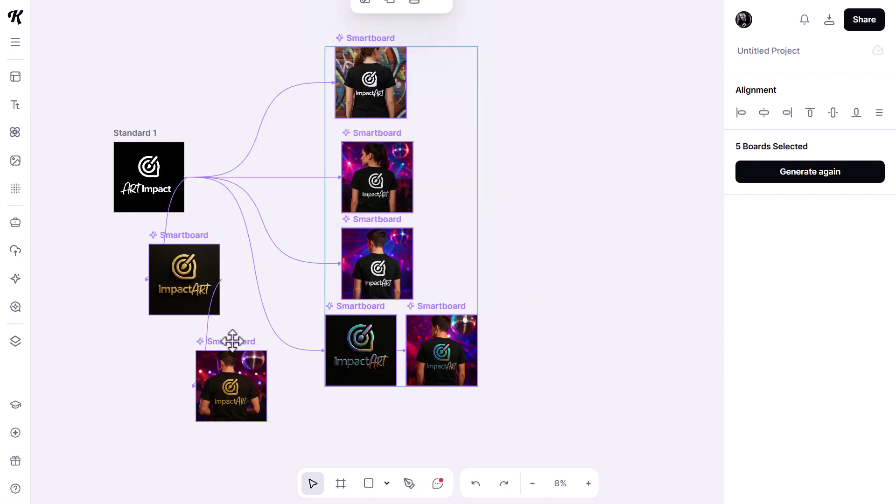
# - Regenerate all seven connected smartboards from the edited logo and pan across the results
pyautogui.keyDown('shift'); pyautogui.click(232, 341); pyautogui.keyUp('shift')
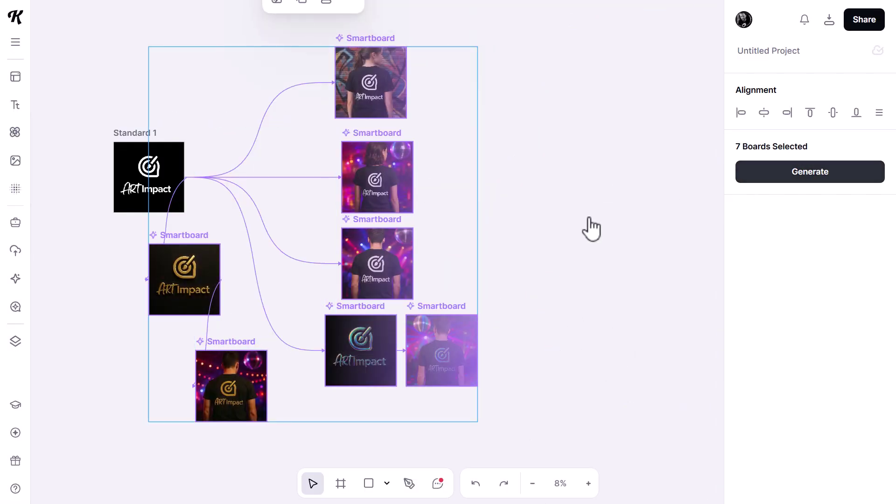
pyautogui.scroll(5, 531, 168)
pyautogui.moveTo(511, 200); pyautogui.dragTo(436, 56)
pyautogui.moveTo(414, 366); pyautogui.dragTo(343, 196)
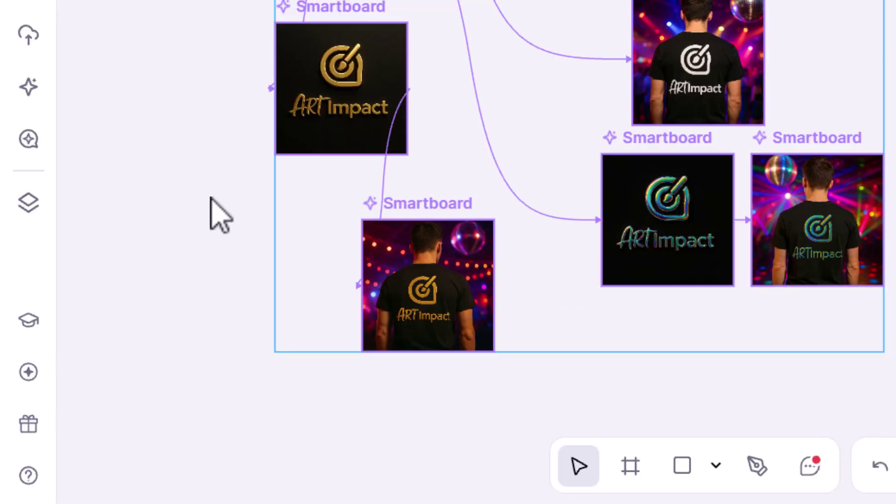
pyautogui.moveTo(28, 371)
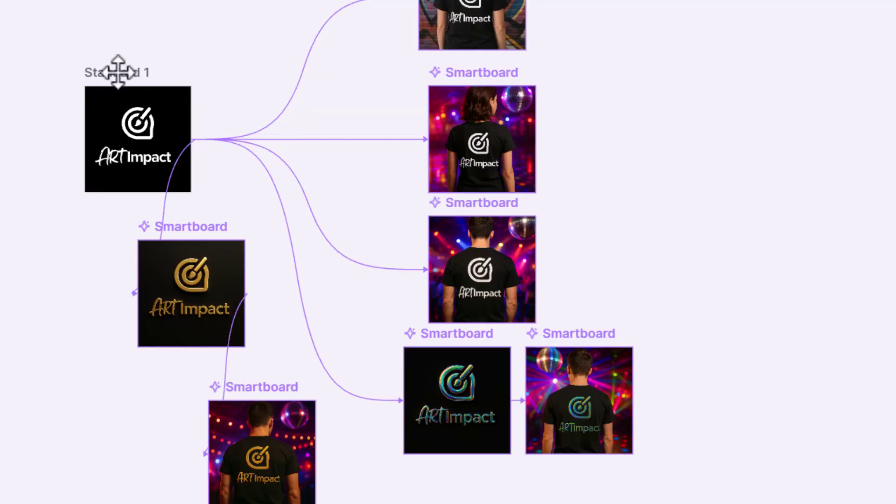
# - Rename the 'Standard 1' logo board to 'ART IMPACT'
pyautogui.scroll(5, 118, 72)
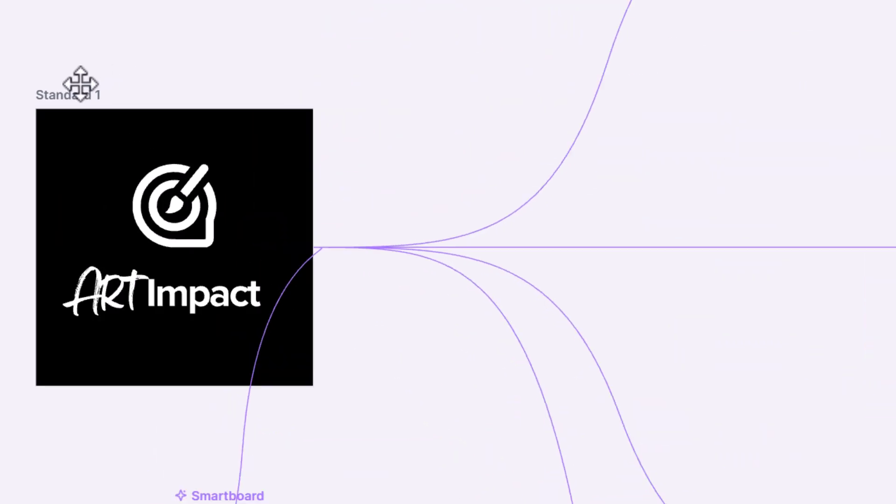
pyautogui.click(71, 95)
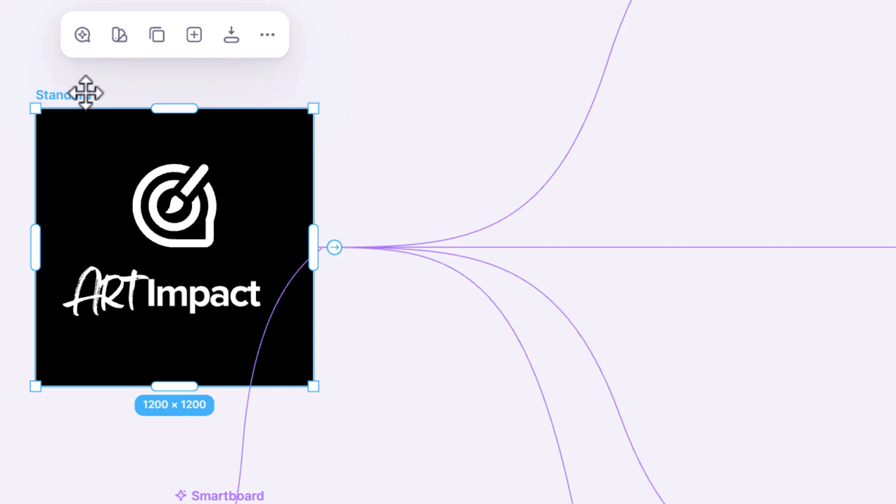
pyautogui.doubleClick(70, 95)
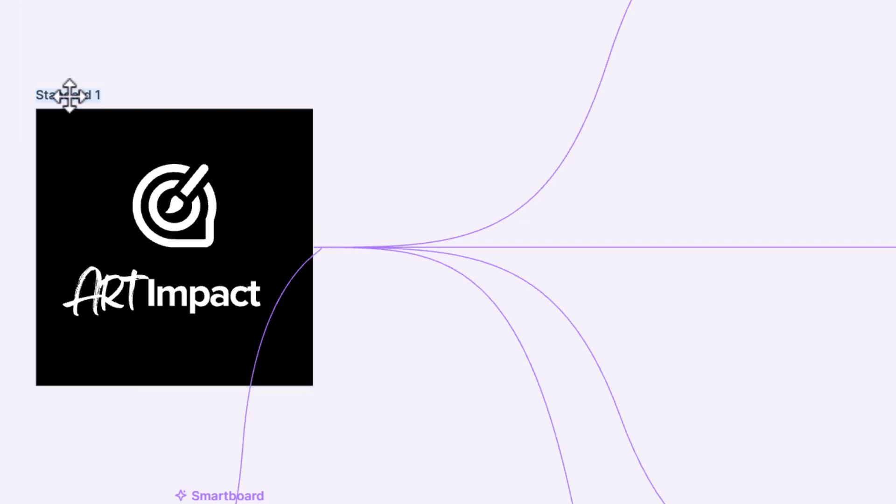
pyautogui.write('ART IMPACT')
pyautogui.click(350, 140)
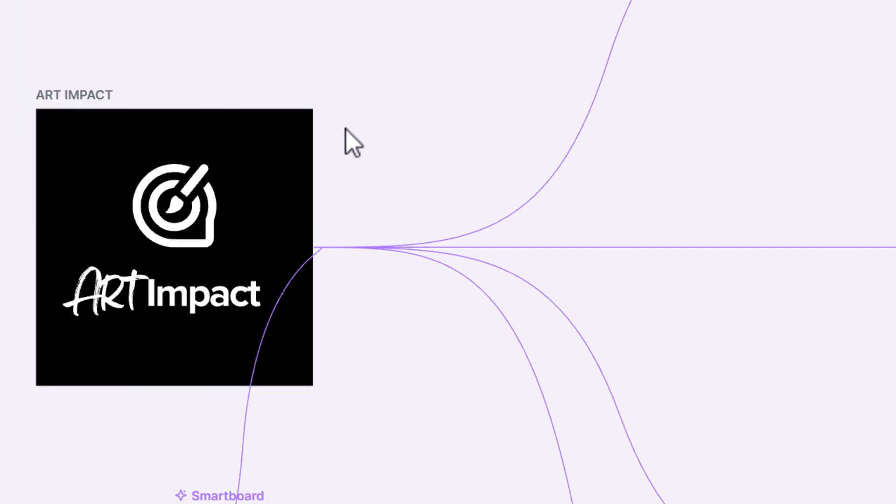
pyautogui.scroll(-5, 350, 140)
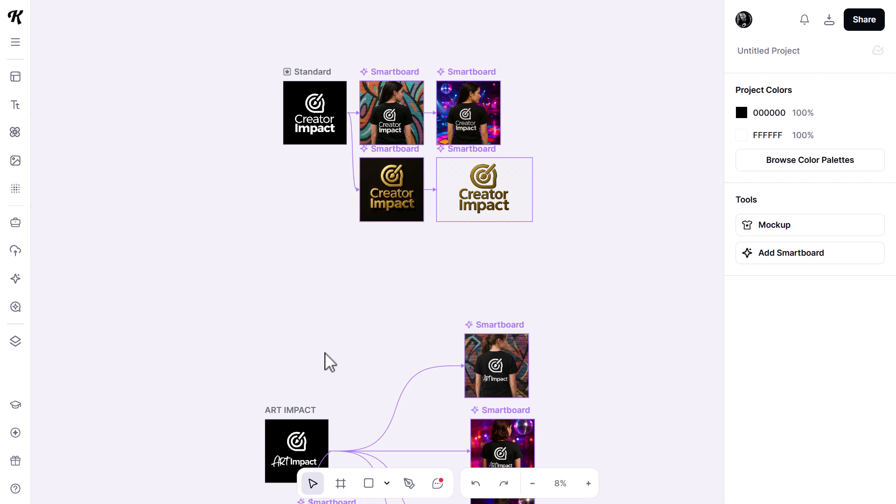
pyautogui.scroll(-4, 330, 363)
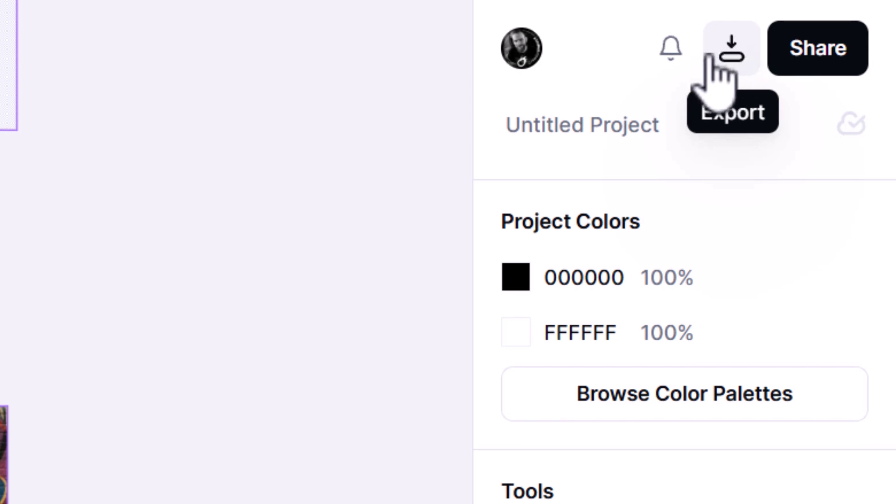
# - Set the project export to JPEG format with Optimize Quality turned on
pyautogui.click(731, 48)
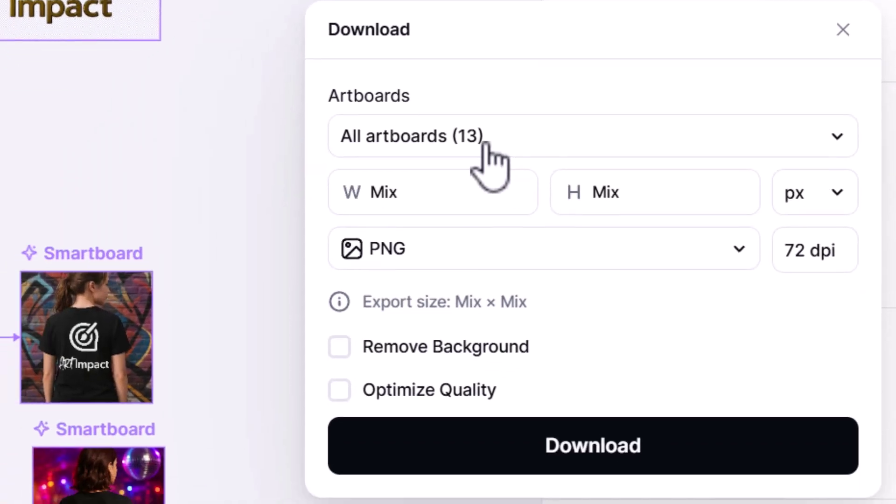
pyautogui.click(421, 256)
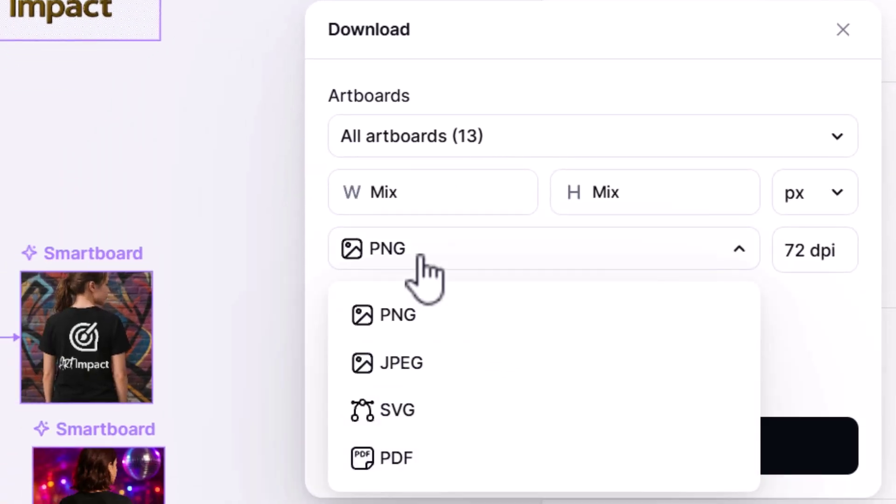
pyautogui.click(401, 459)
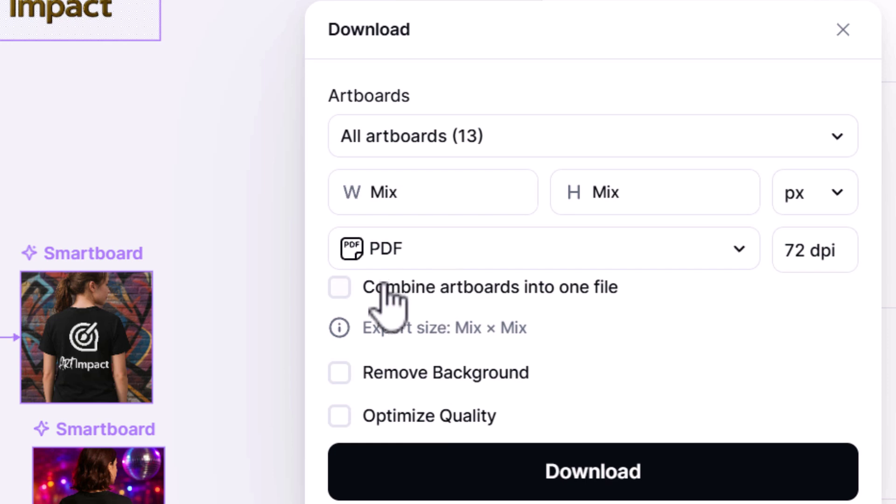
pyautogui.click(404, 287)
pyautogui.click(434, 264)
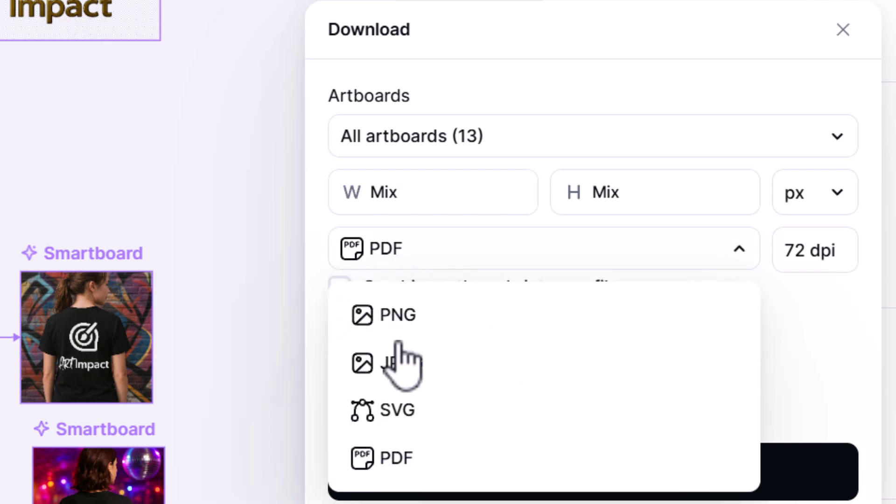
pyautogui.click(402, 369)
pyautogui.click(380, 262)
pyautogui.click(403, 318)
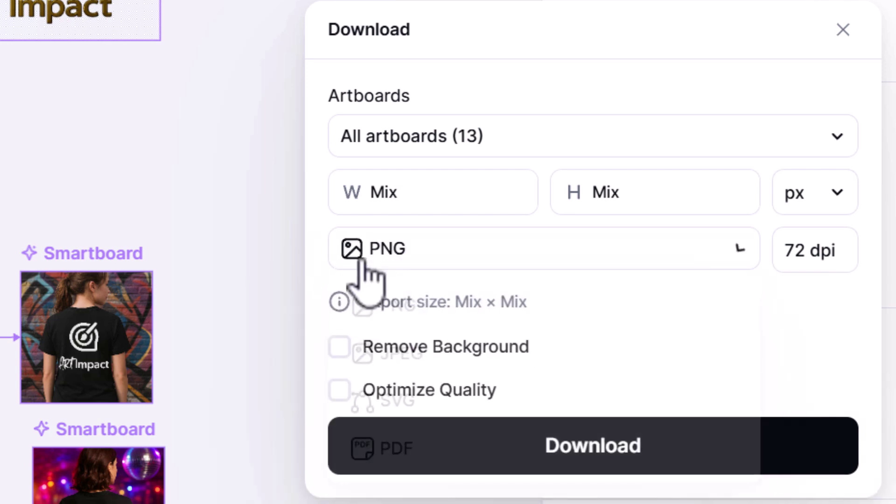
pyautogui.click(340, 346)
pyautogui.click(340, 348)
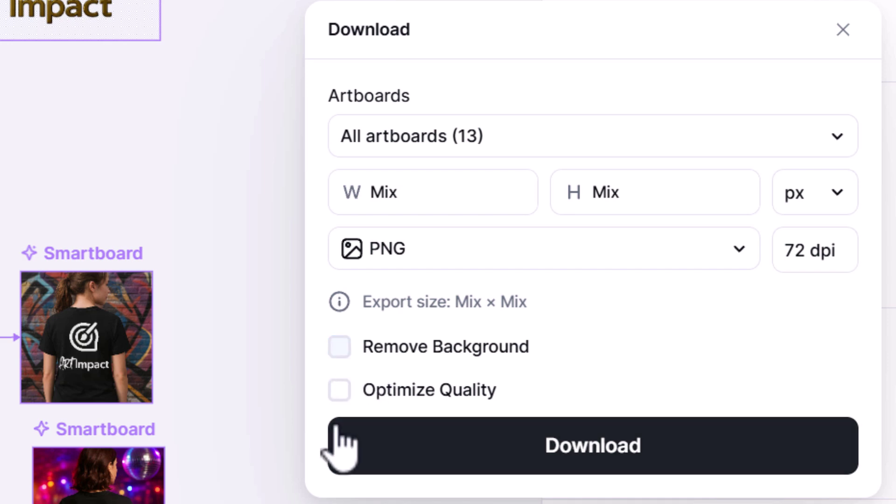
pyautogui.click(340, 395)
pyautogui.click(446, 256)
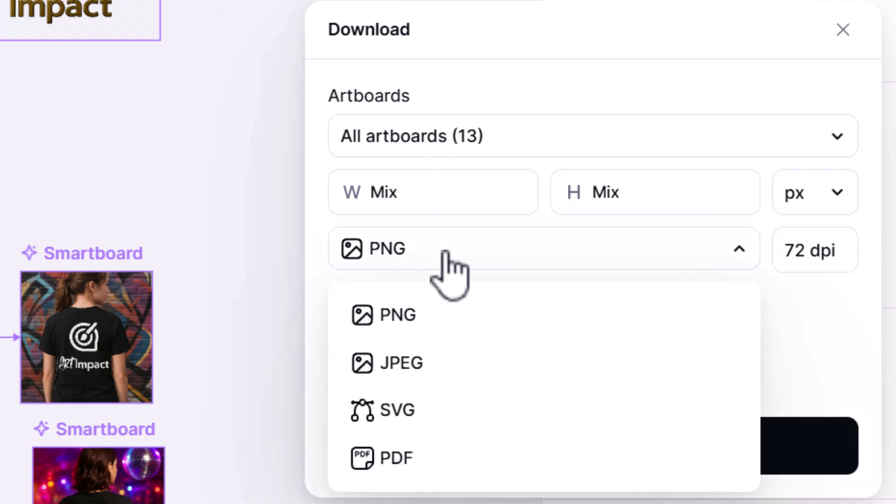
pyautogui.click(452, 379)
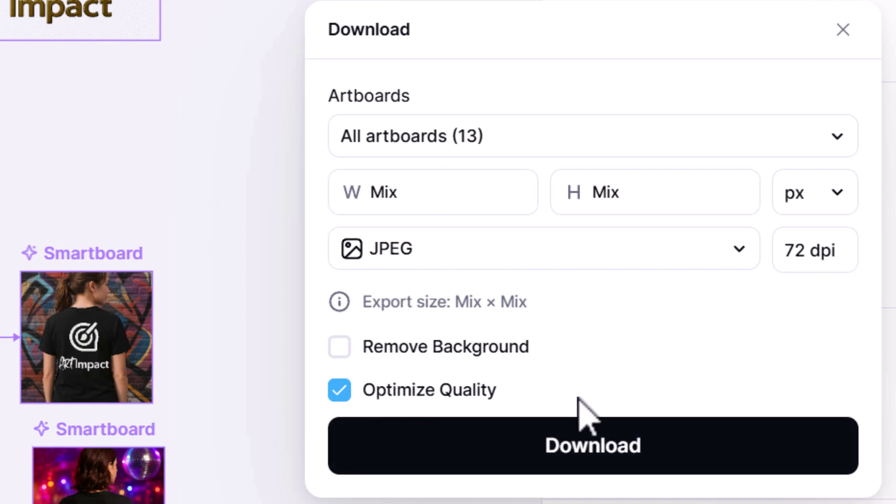
# - Download the 13 artboards and save the file
pyautogui.click(623, 466)
pyautogui.moveTo(80, 376); pyautogui.dragTo(185, 375)
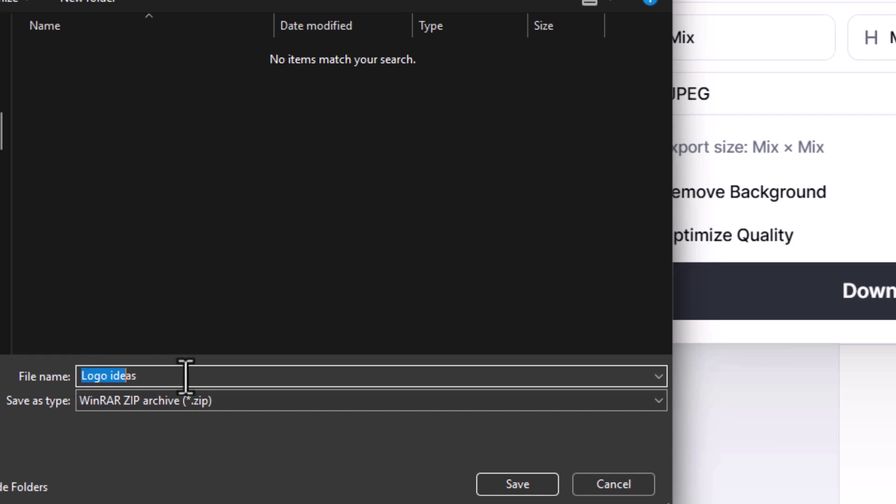
pyautogui.click(551, 490)
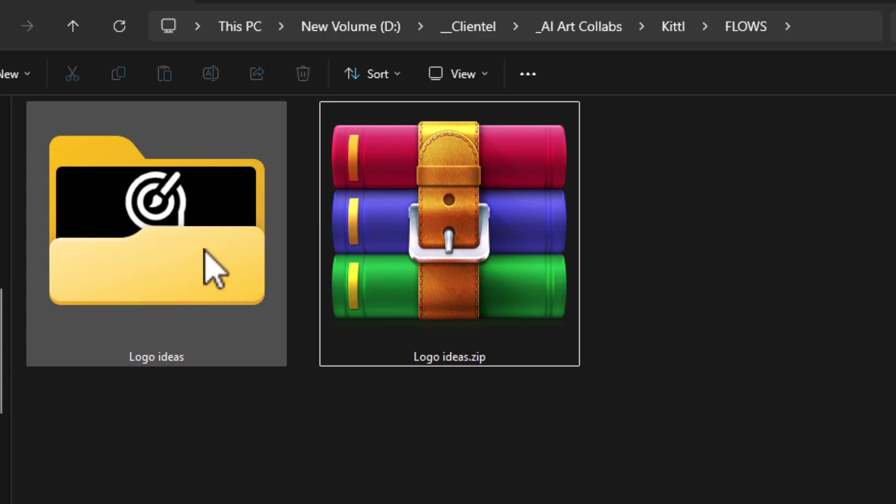
# - Open the Logo ideas folder and scroll through the exported Smartboard JPGs
pyautogui.doubleClick(149, 229)
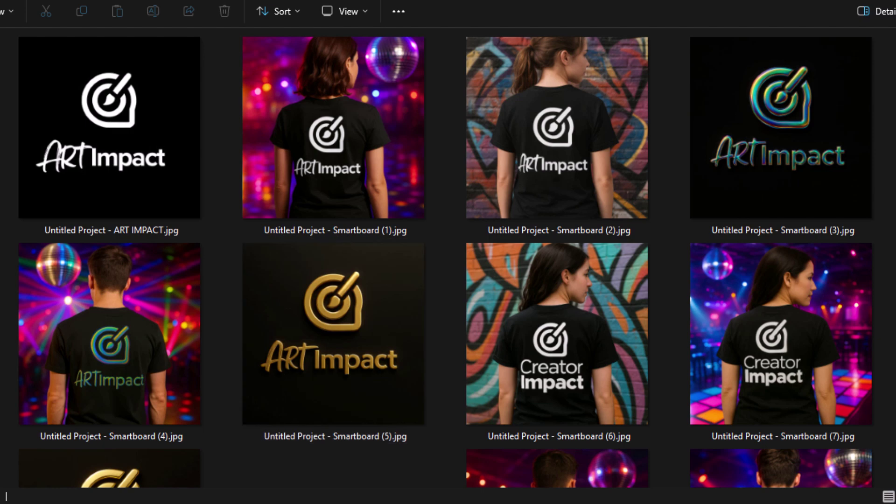
pyautogui.scroll(-1, 445, 258)
pyautogui.scroll(-7, 446, 258)
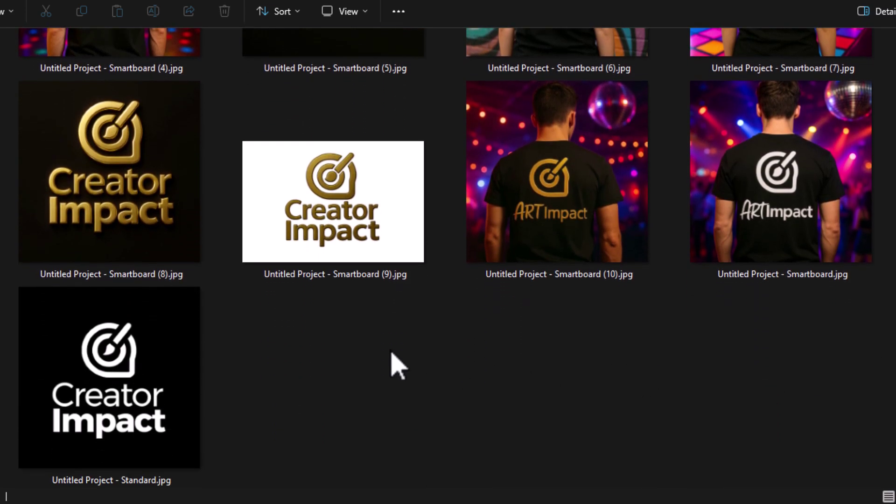
pyautogui.scroll(3, 233, 371)
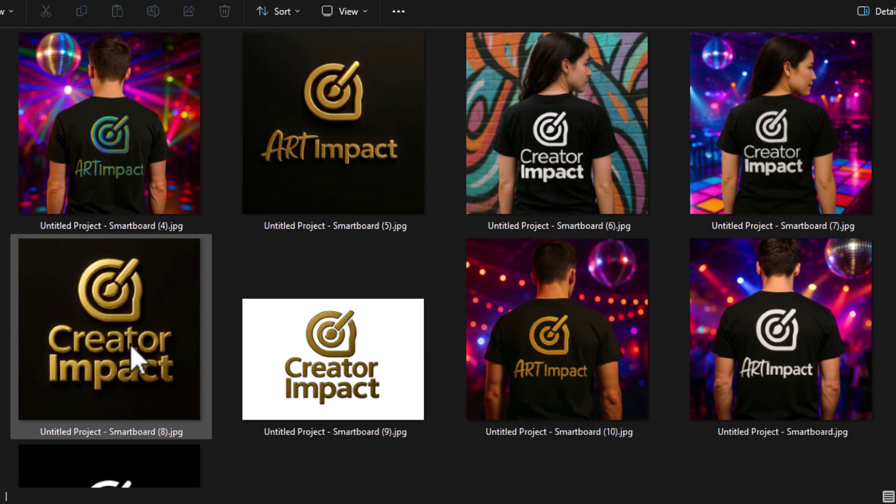
pyautogui.scroll(4, 132, 359)
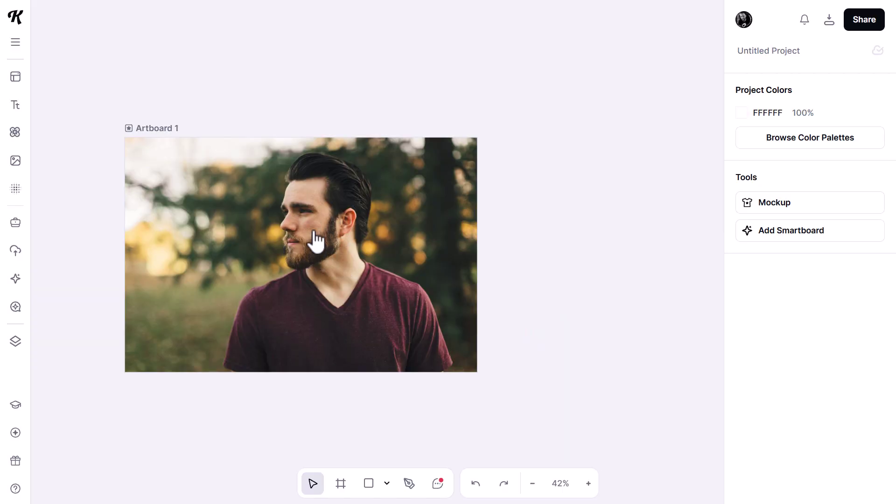
# - Attach a new Smartboard to the Artboard 1 photo with a 2:3 aspect ratio
pyautogui.click(150, 128)
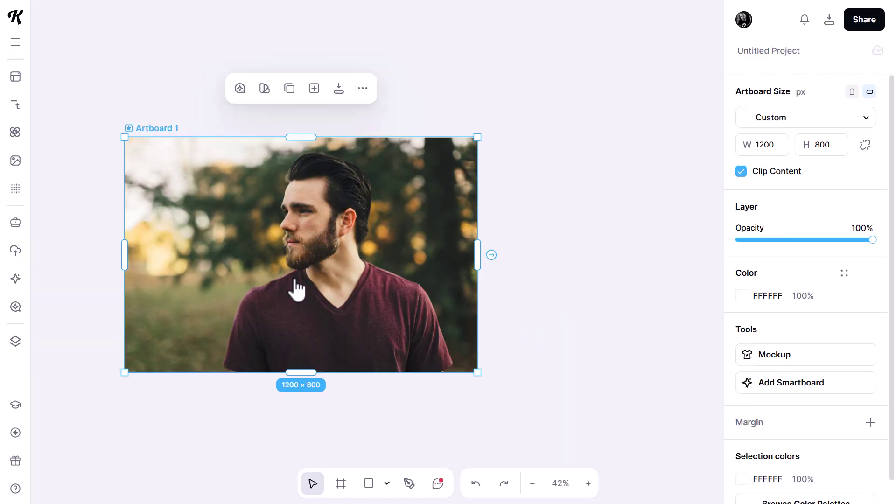
pyautogui.click(806, 383)
pyautogui.click(773, 266)
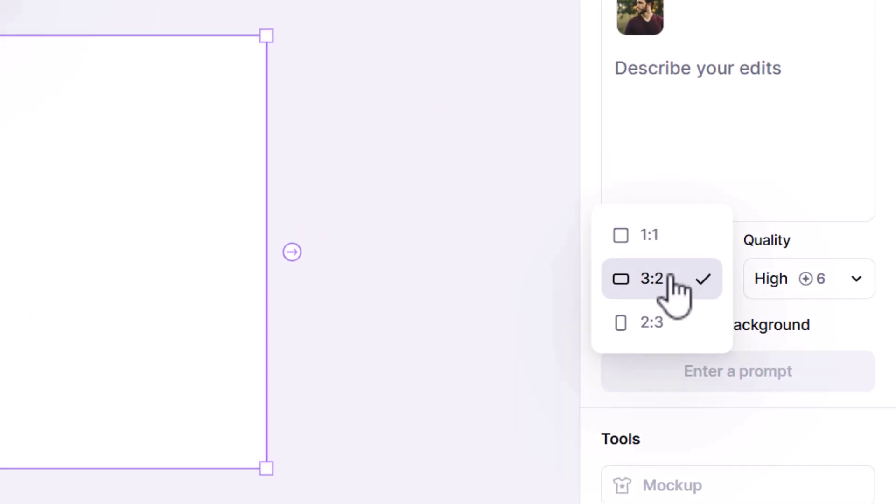
pyautogui.click(668, 322)
# - Give the Smartboard the prompt 'make this image fit into a new aspect ratio' and generate
pyautogui.click(492, 238)
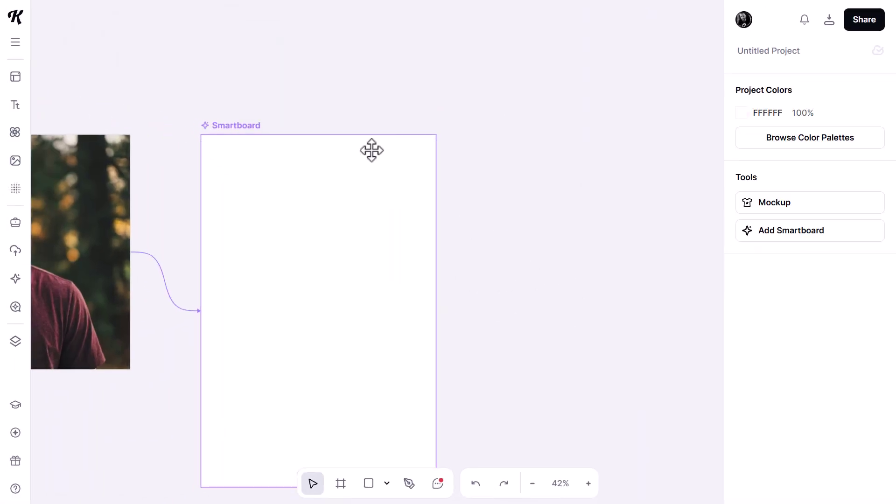
pyautogui.click(372, 150)
pyautogui.click(799, 155)
pyautogui.write('make this image fit into a new aspect ratio')
pyautogui.moveTo(744, 154); pyautogui.dragTo(774, 155)
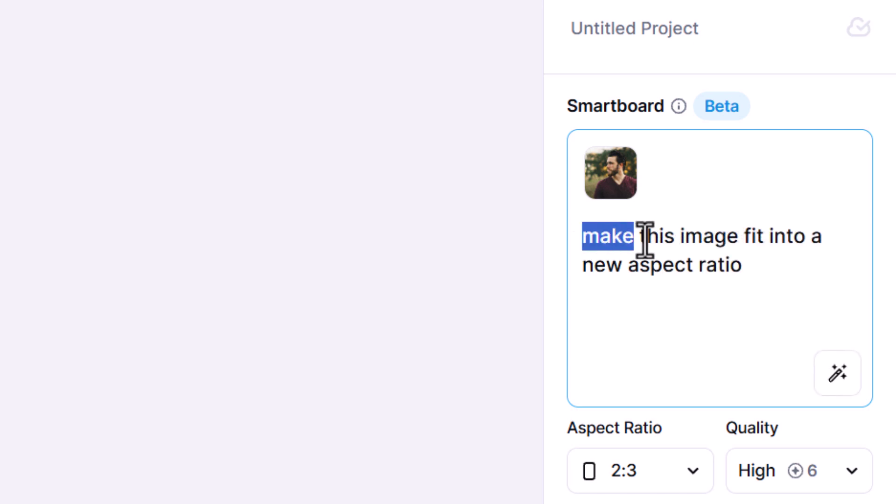
pyautogui.moveTo(645, 239); pyautogui.dragTo(750, 264)
pyautogui.click(733, 299)
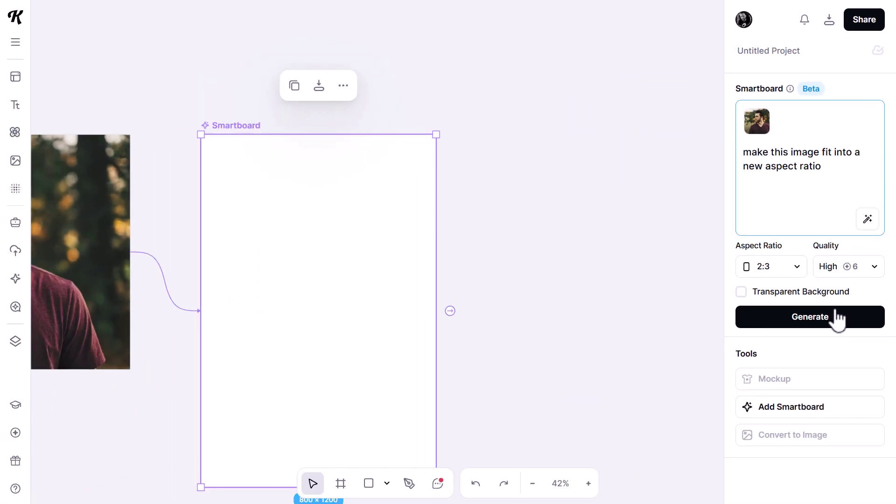
pyautogui.click(838, 319)
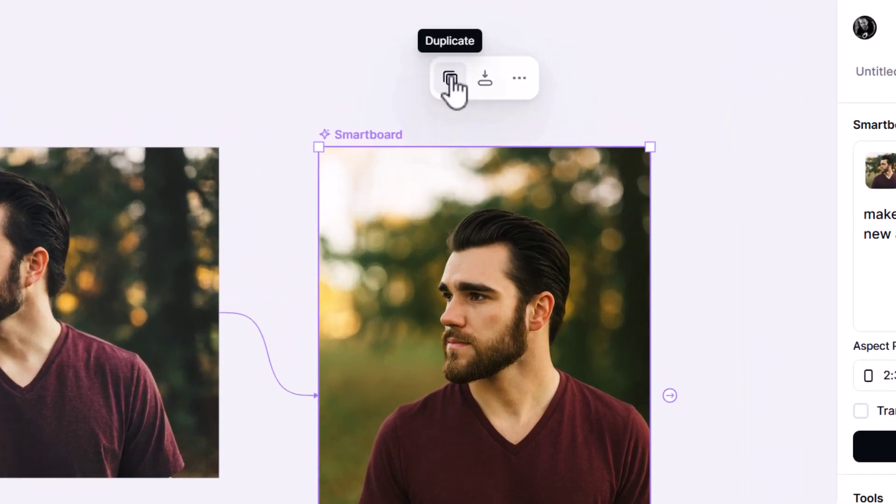
# - Duplicate the 2:3 Smartboard, regenerate it at 1:1, and place it beneath the 2:3 board
pyautogui.click(449, 54)
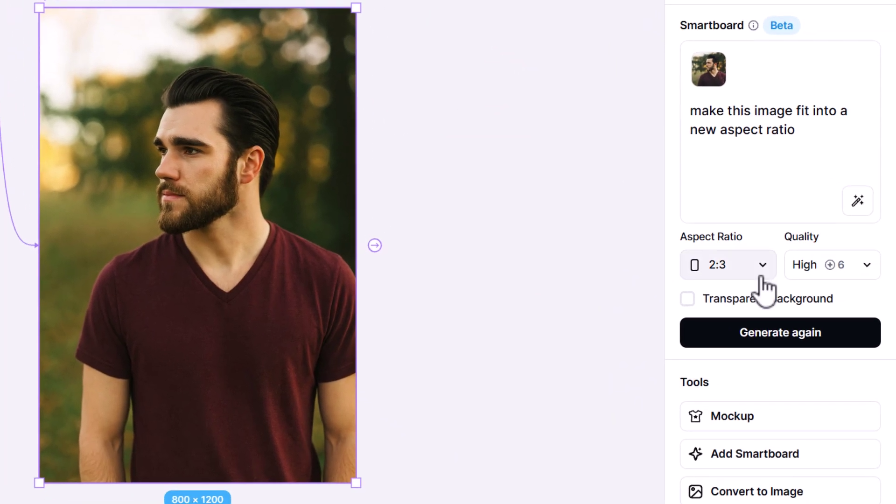
pyautogui.click(759, 274)
pyautogui.click(700, 202)
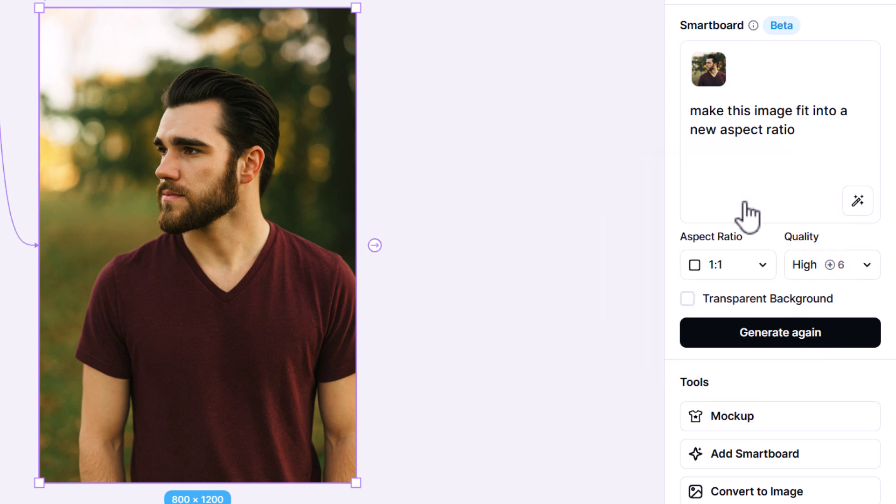
pyautogui.click(734, 343)
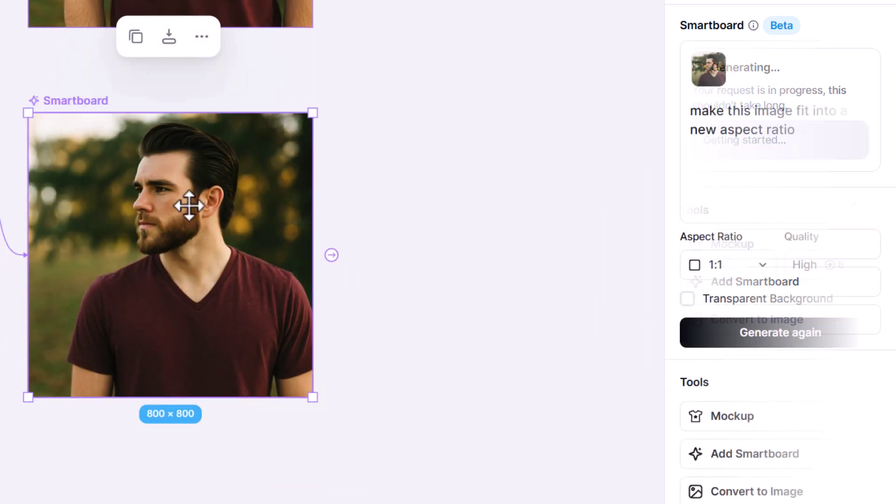
pyautogui.scroll(-3, 134, 157)
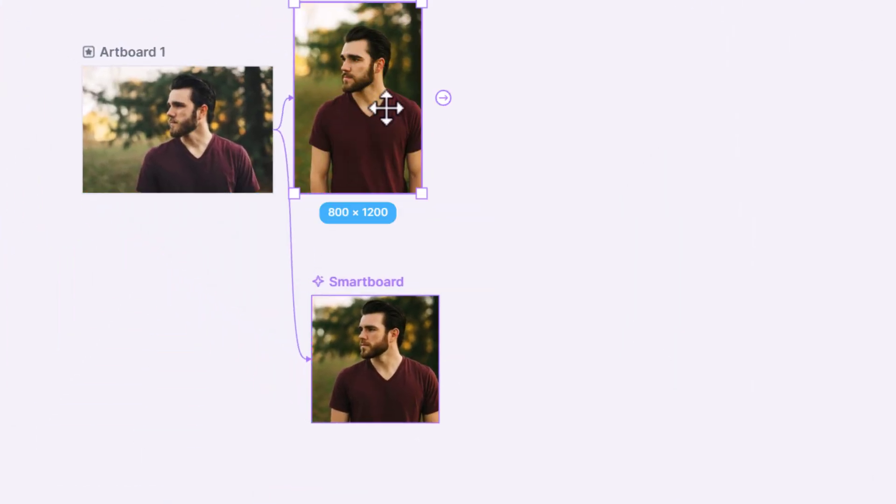
pyautogui.click(362, 287)
pyautogui.moveTo(190, 290); pyautogui.dragTo(234, 436)
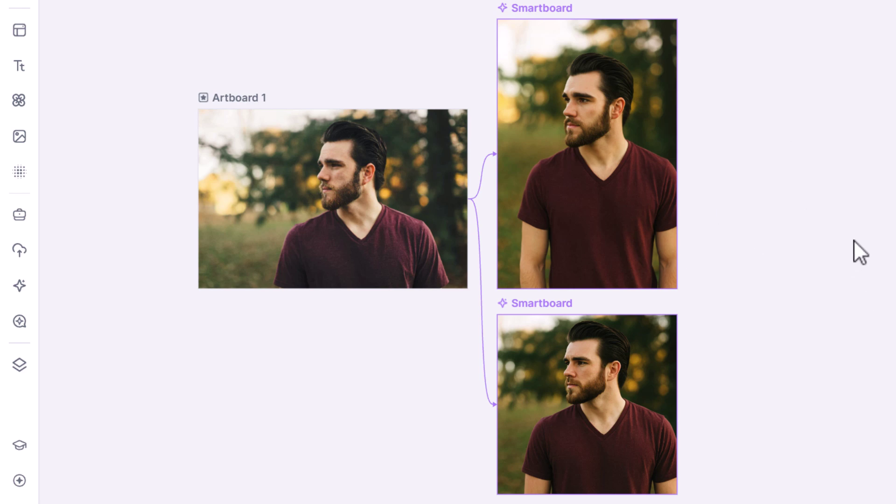
# - Compare the original photo against the 2:3 and square 1:1 Smartboard results
pyautogui.click(357, 187)
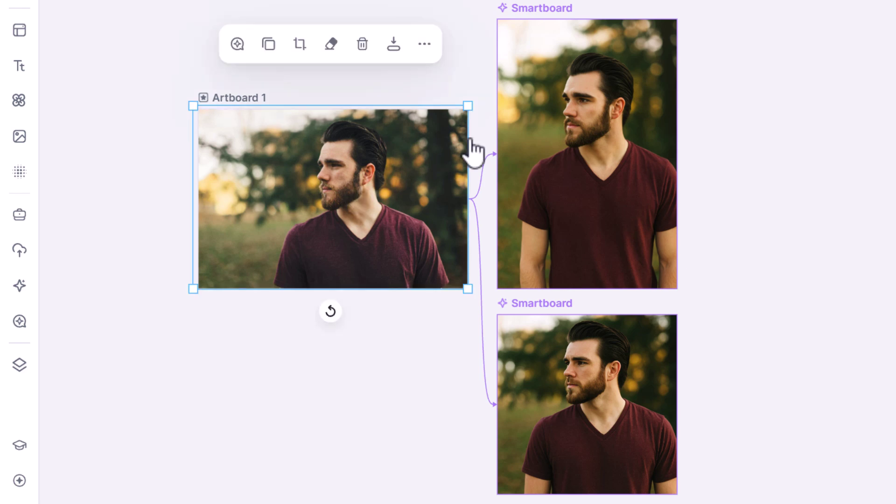
pyautogui.click(598, 123)
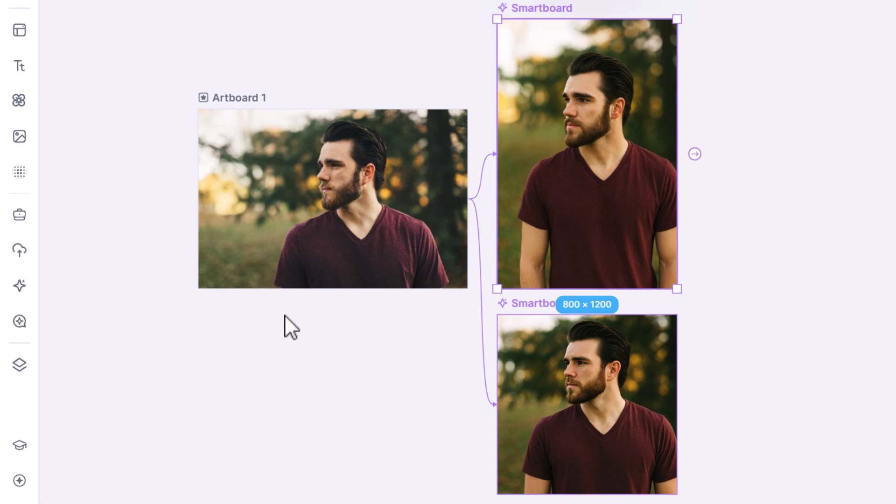
pyautogui.click(360, 194)
pyautogui.click(584, 100)
pyautogui.click(596, 403)
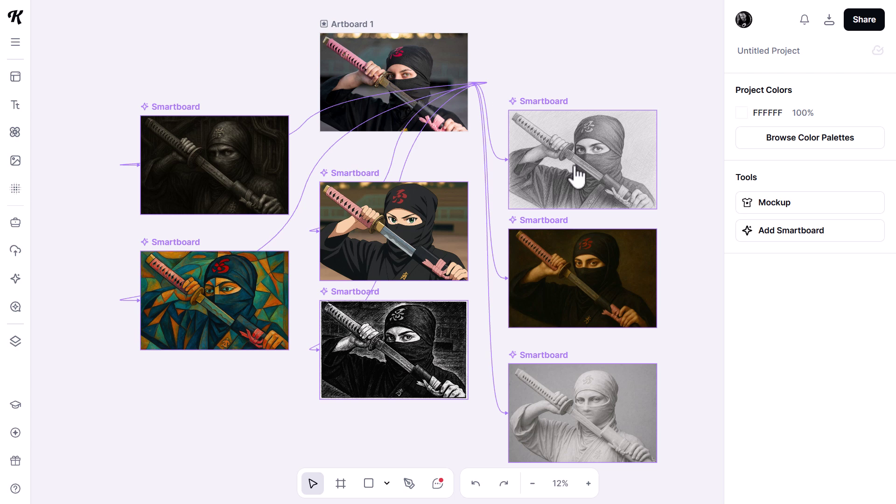
# - Replace Artboard 1's ninja image with the pink-lit warrior stock photo
pyautogui.click(16, 162)
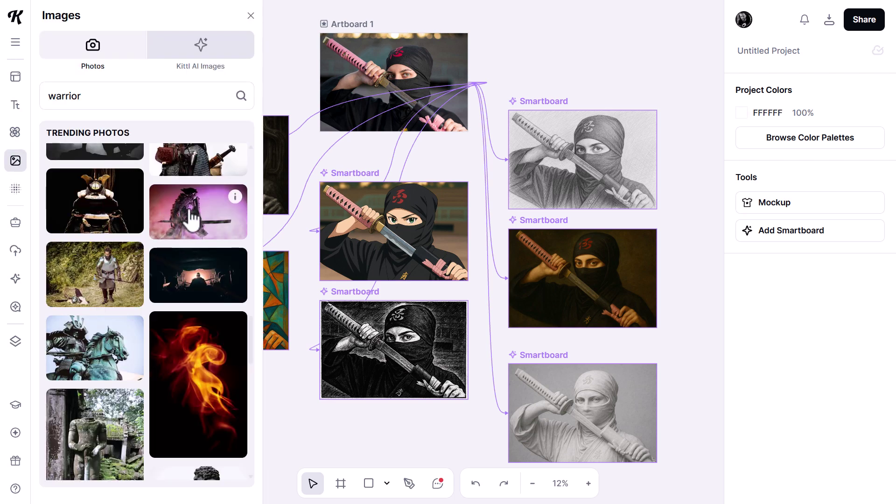
pyautogui.moveTo(235, 192); pyautogui.dragTo(368, 43)
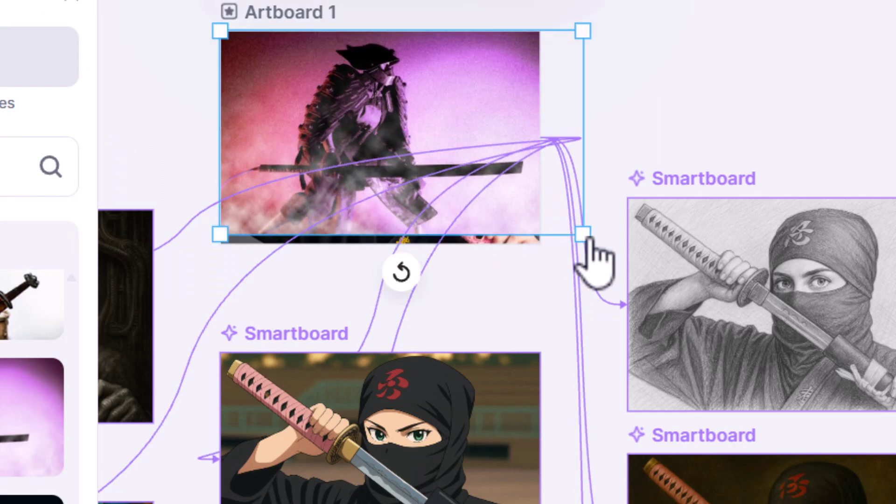
pyautogui.click(144, 129)
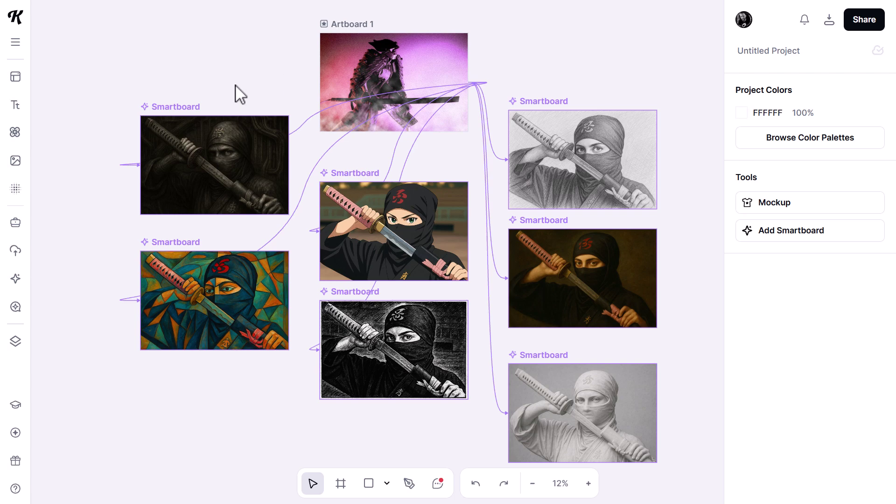
# - Select all seven styled Smartboards and regenerate them from the warrior photo
pyautogui.click(179, 108)
pyautogui.hotkey('ctrl', 'a')
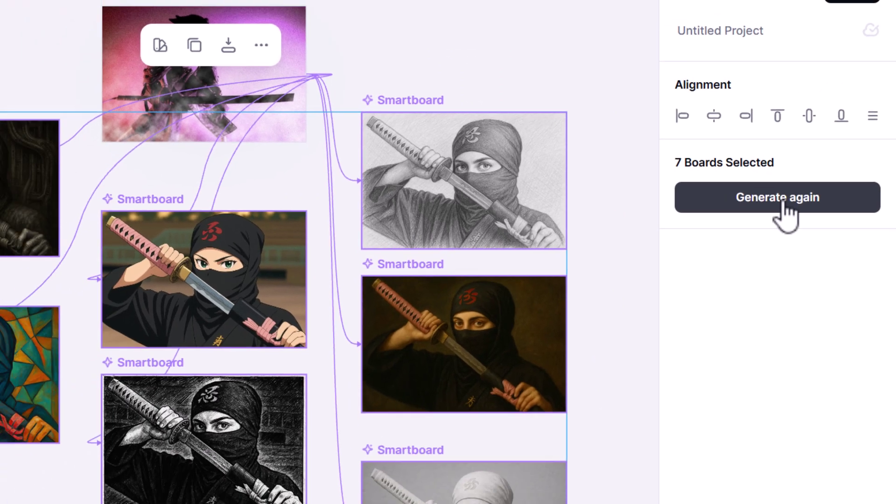
pyautogui.click(760, 229)
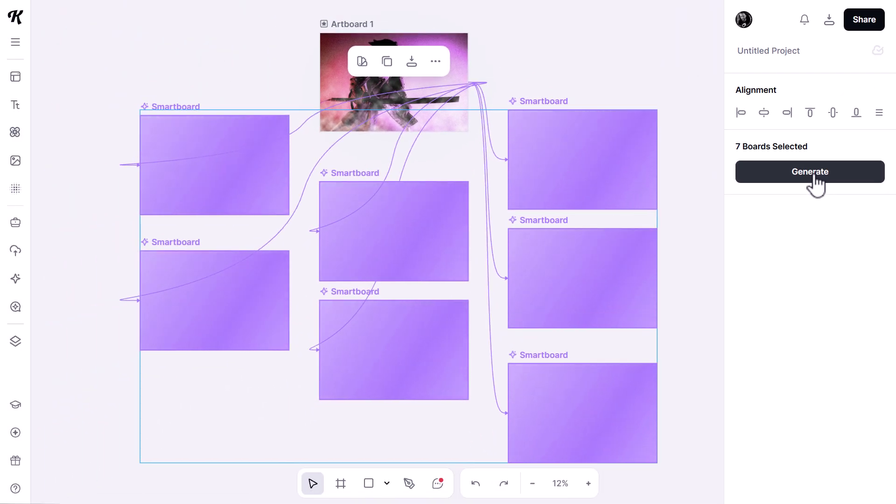
pyautogui.click(698, 168)
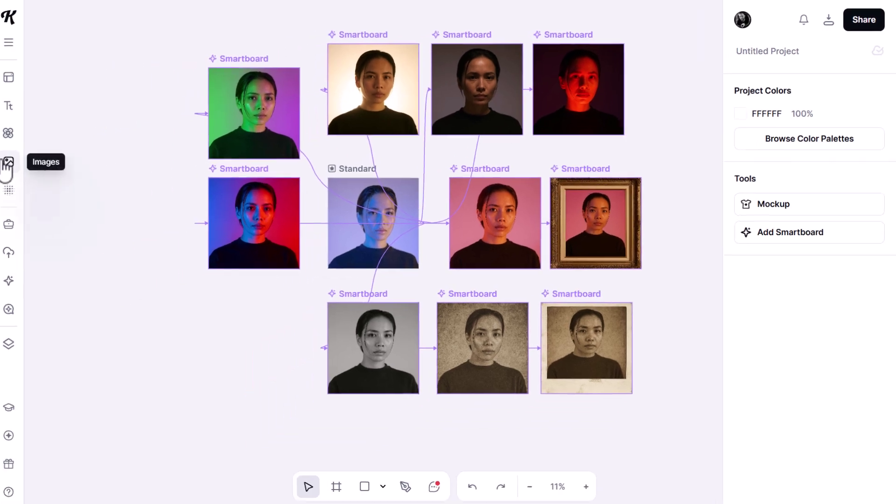
# - Swap the Standard board's woman portrait for the neon-lit bearded man photo
pyautogui.click(14, 161)
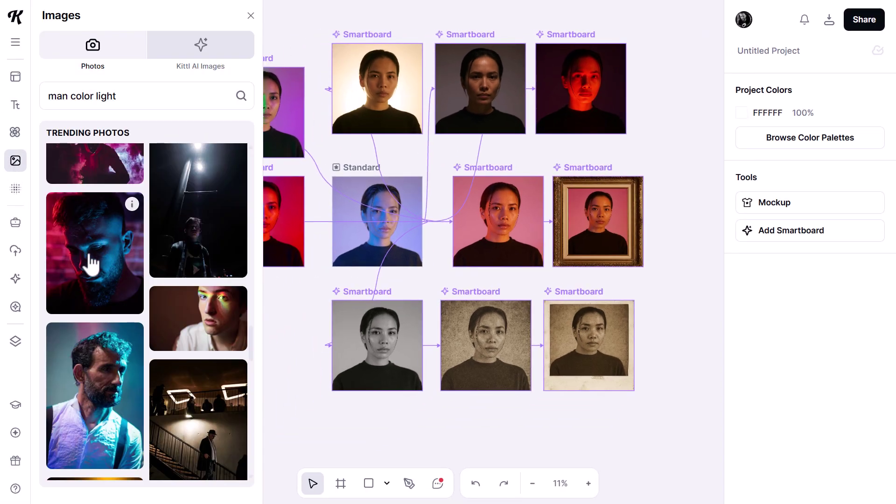
pyautogui.moveTo(135, 271); pyautogui.dragTo(257, 379)
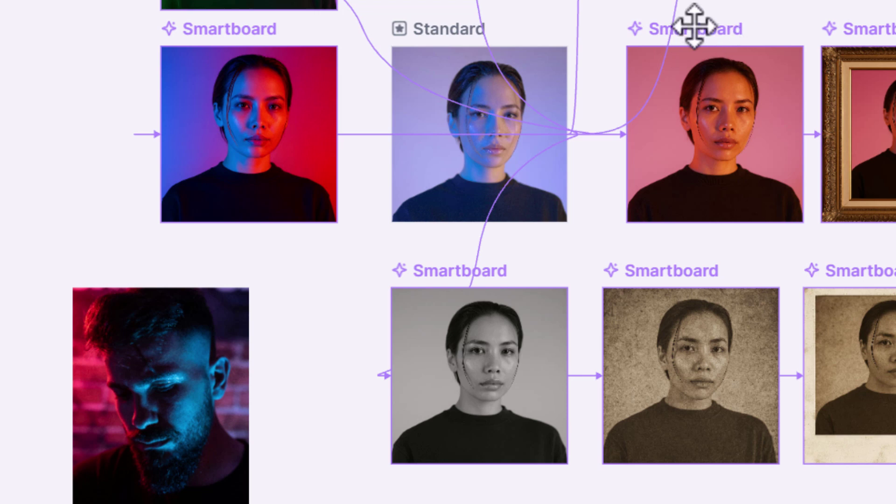
pyautogui.moveTo(248, 350); pyautogui.dragTo(492, 156)
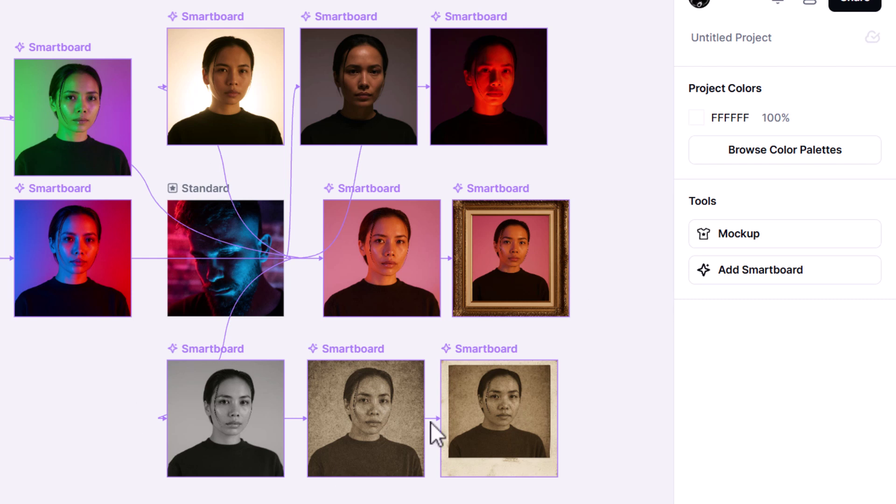
# - Select the eight connected Smartboards and regenerate them from the man photo
pyautogui.click(448, 66)
pyautogui.keyDown('shift'); pyautogui.click(359, 70); pyautogui.keyUp('shift')
pyautogui.keyDown('shift'); pyautogui.click(250, 26); pyautogui.keyUp('shift')
pyautogui.keyDown('shift'); pyautogui.click(370, 204); pyautogui.keyUp('shift')
pyautogui.keyDown('shift'); pyautogui.click(512, 257); pyautogui.keyUp('shift')
pyautogui.keyDown('shift'); pyautogui.click(360, 344); pyautogui.keyUp('shift')
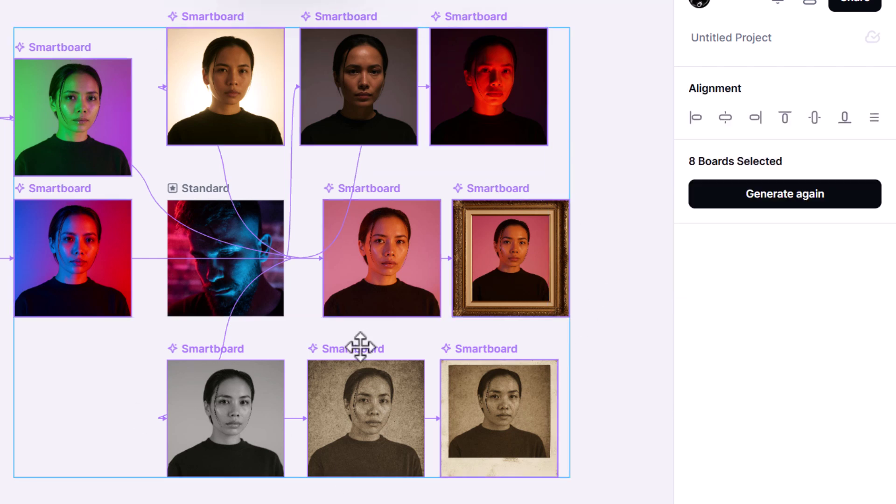
pyautogui.keyDown('shift'); pyautogui.click(225, 417); pyautogui.keyUp('shift')
pyautogui.keyDown('shift'); pyautogui.click(499, 417); pyautogui.keyUp('shift')
pyautogui.click(800, 198)
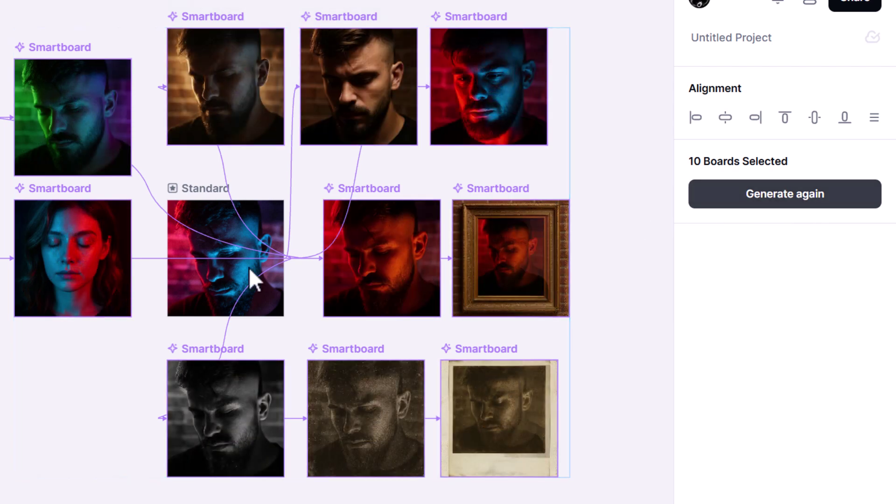
# - Inspect the prompt of the dual-light board that still shows the woman
pyautogui.press('Escape')
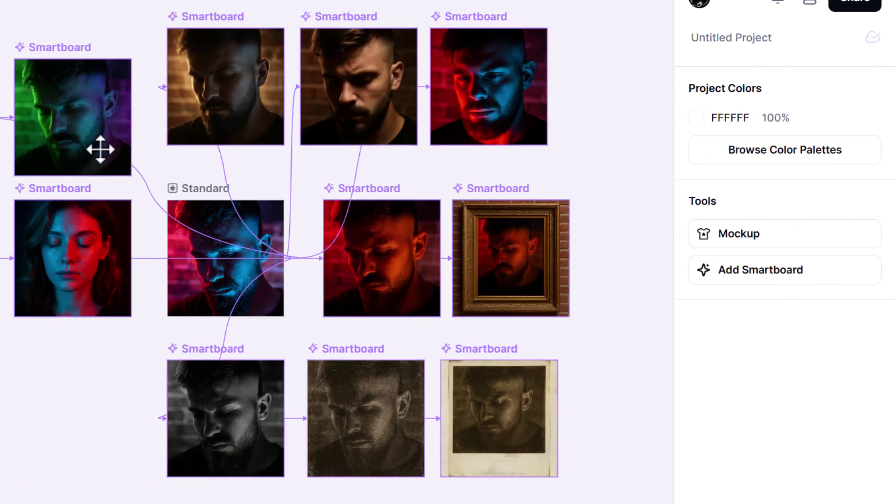
pyautogui.click(64, 250)
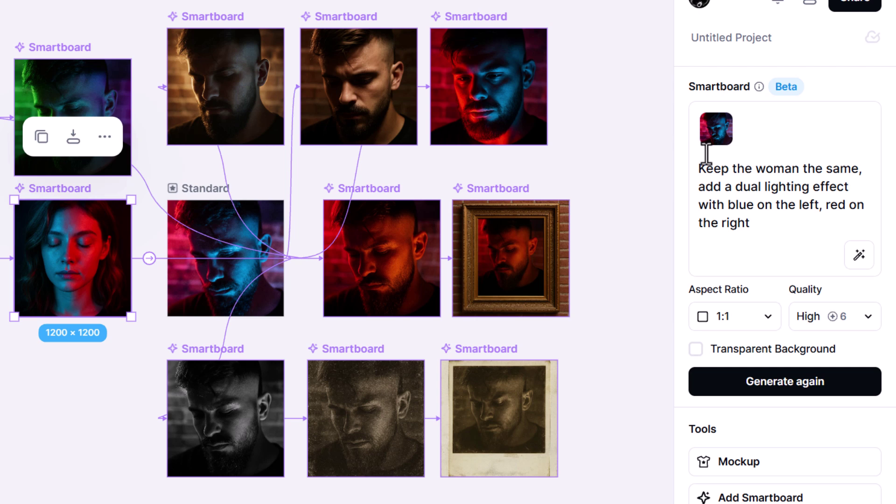
pyautogui.click(93, 378)
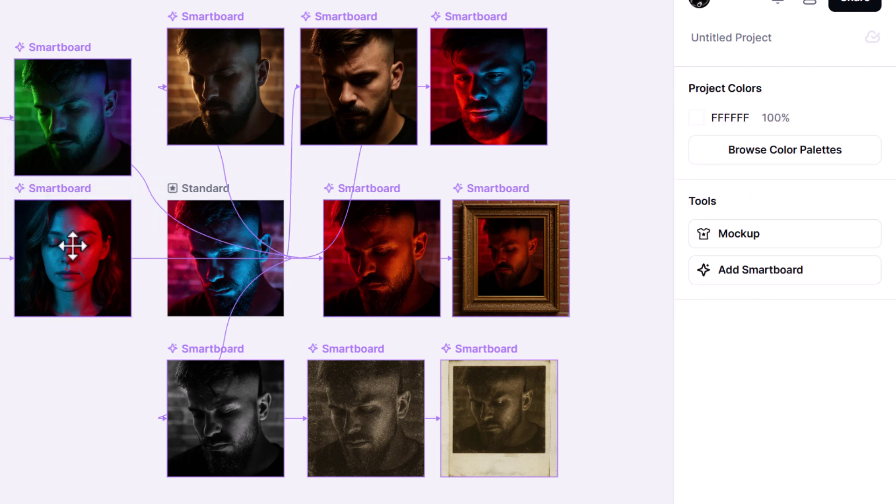